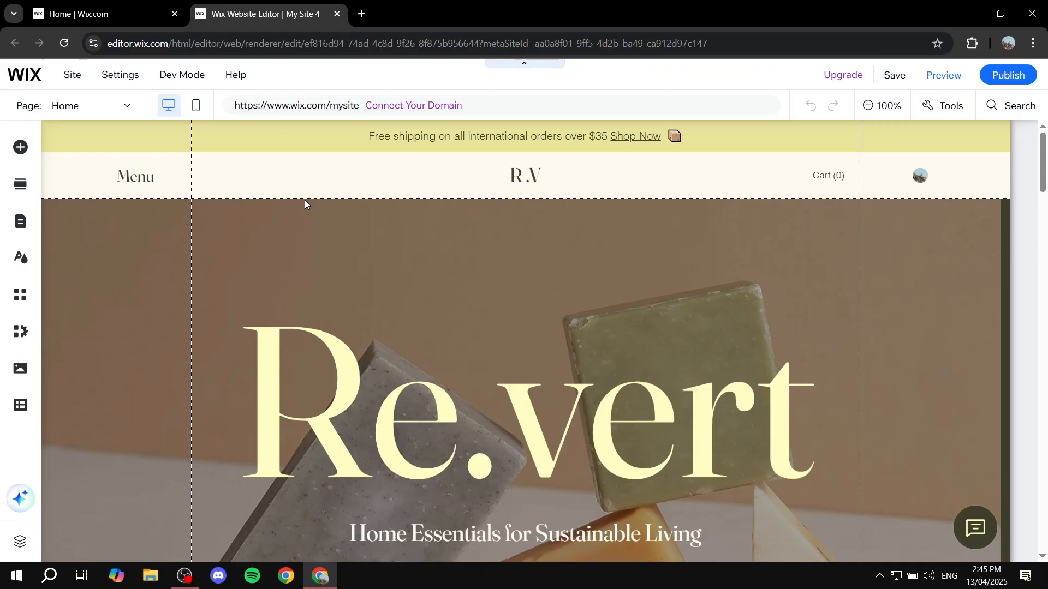
Look through the site's list of existing pages and check the site dashboard before returning to the website editor
click(89, 108)
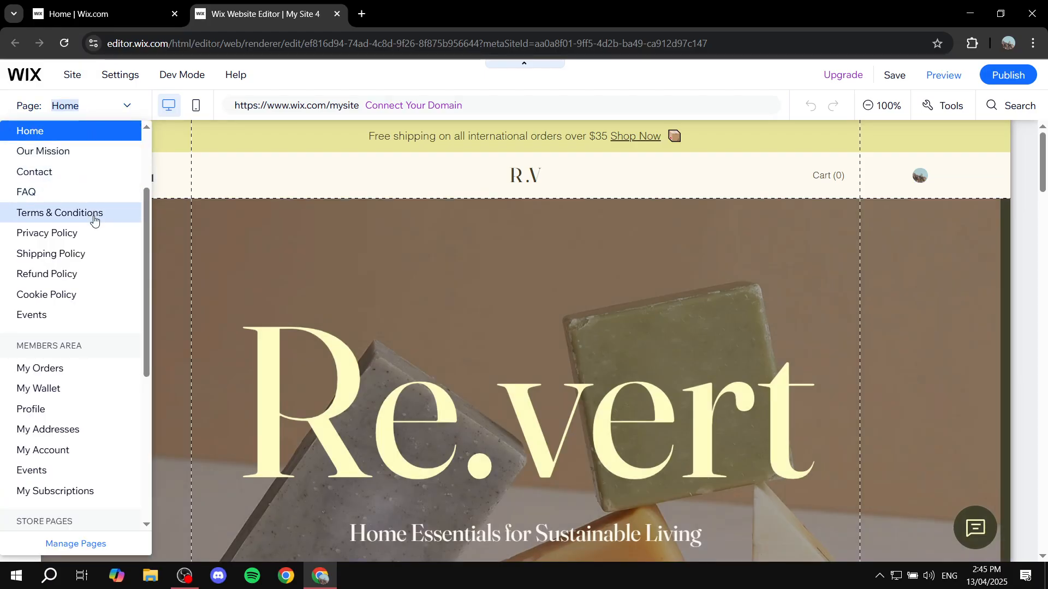
scroll(75, 254, down, 5)
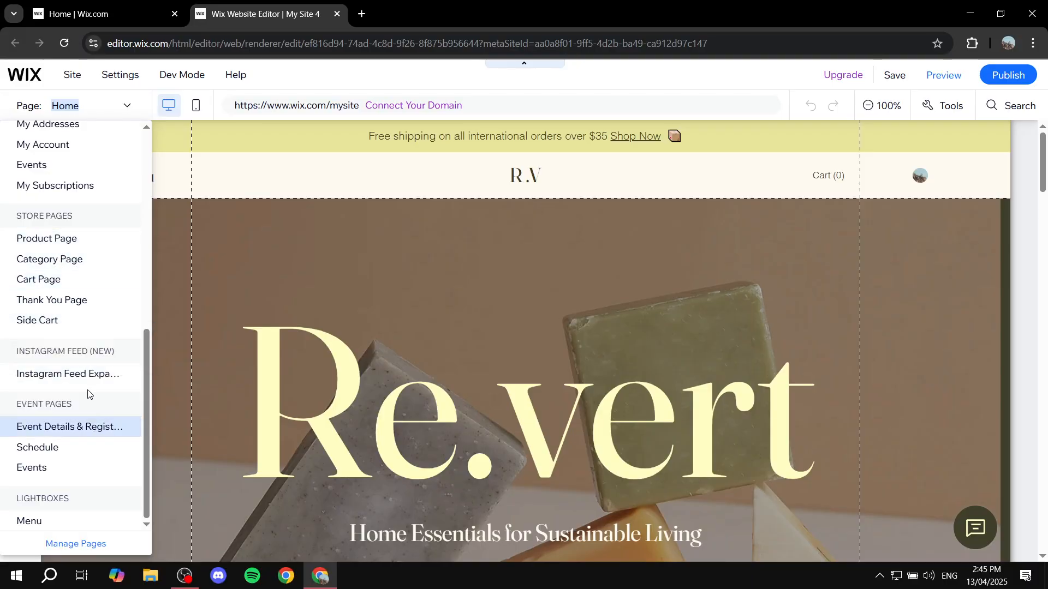
scroll(71, 328, up, 7)
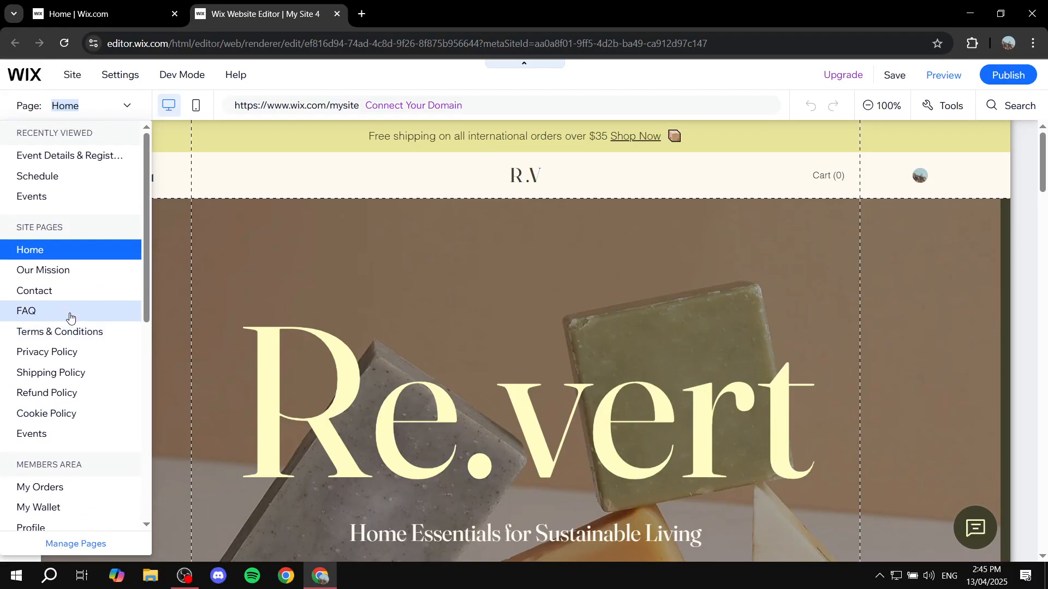
scroll(70, 317, down, 8)
scroll(82, 299, up, 5)
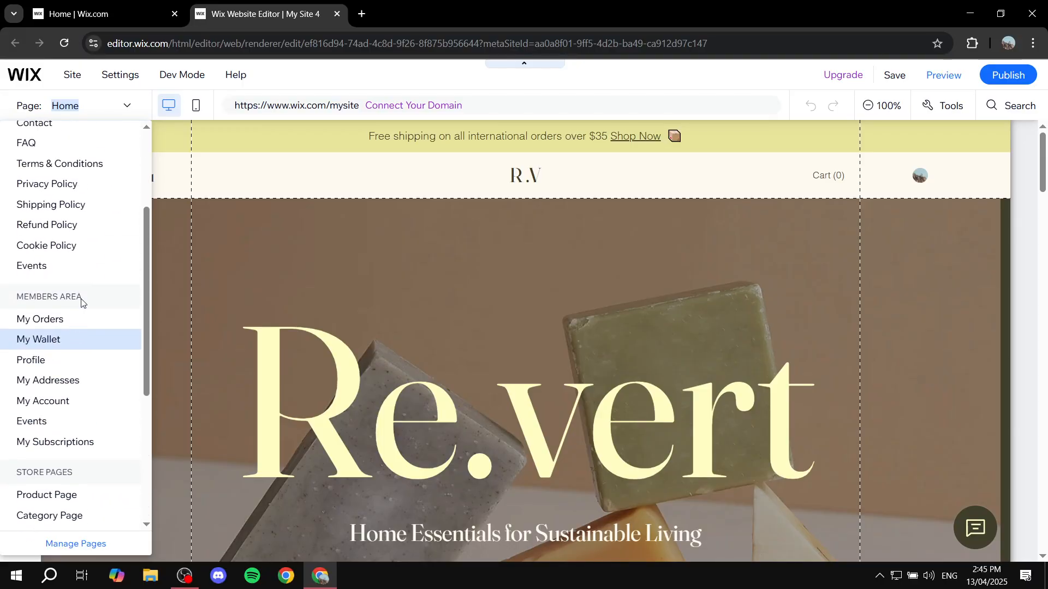
click(123, 107)
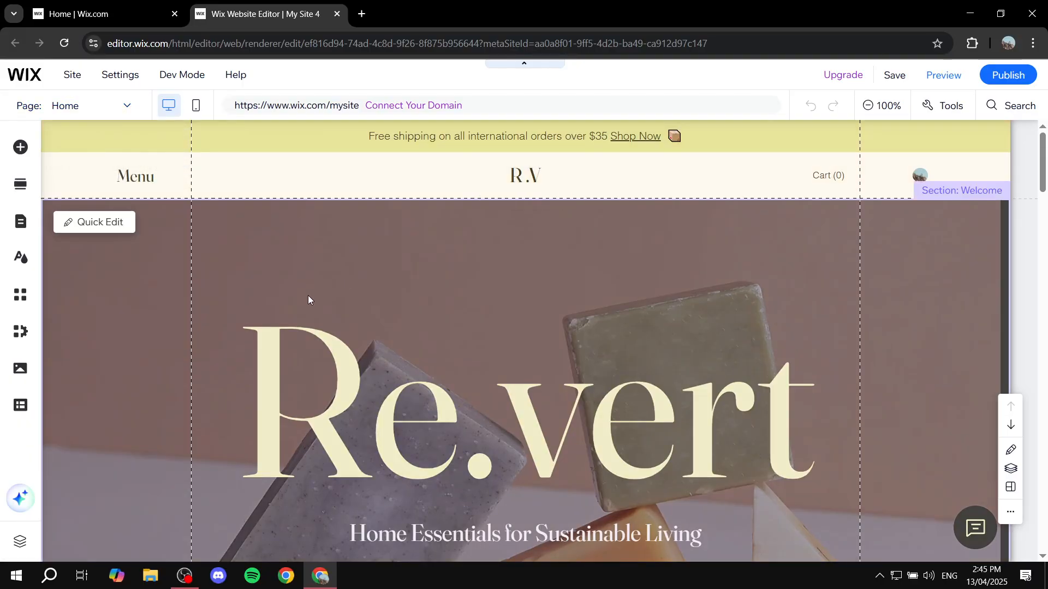
click(149, 12)
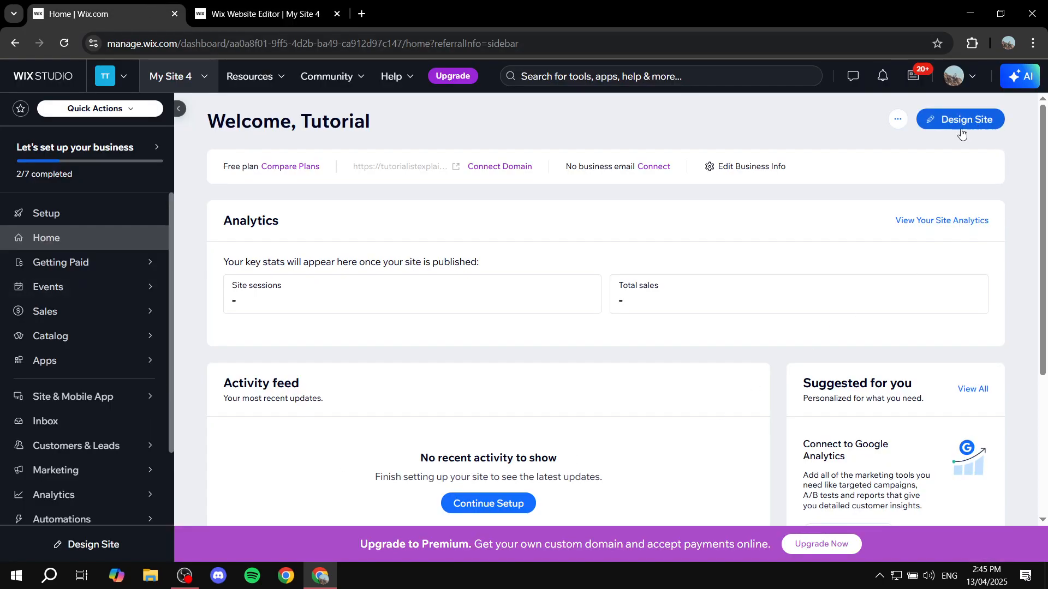
click(260, 6)
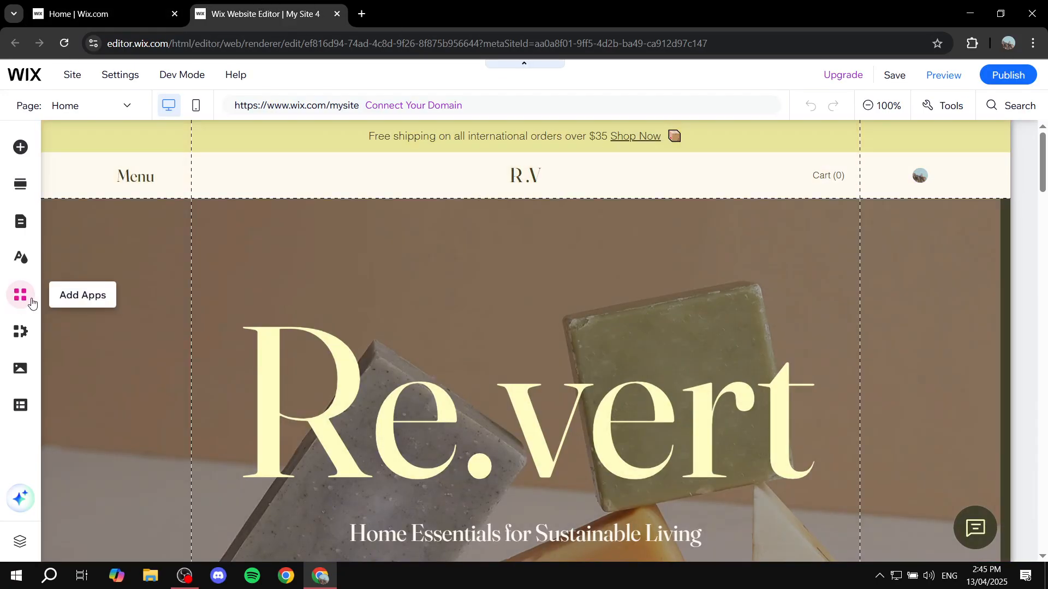
Search the Wix App Market for "blog" and add the Wix Blog app to the site
click(15, 300)
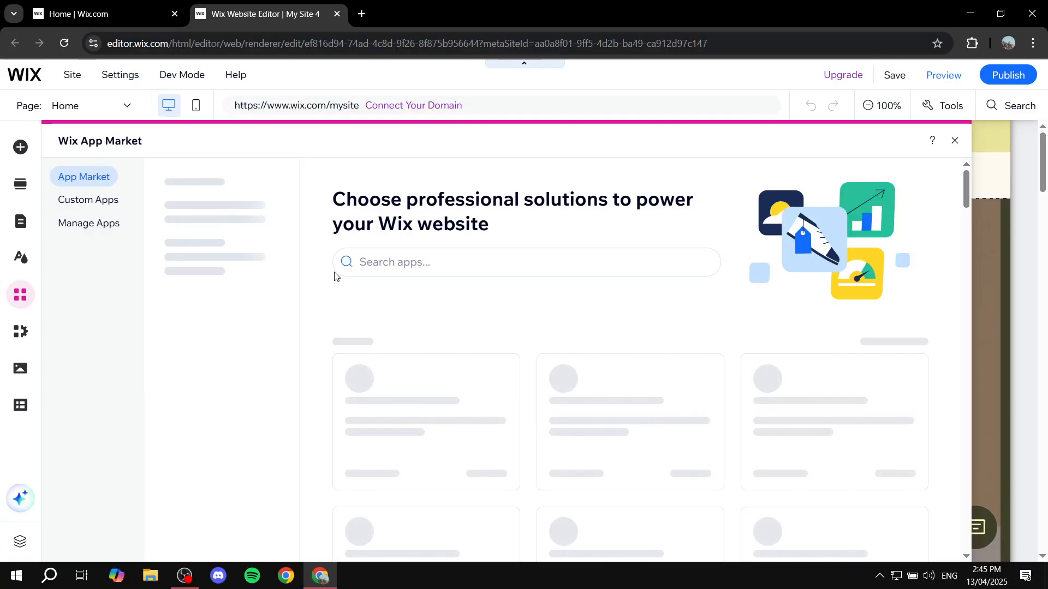
click(406, 262)
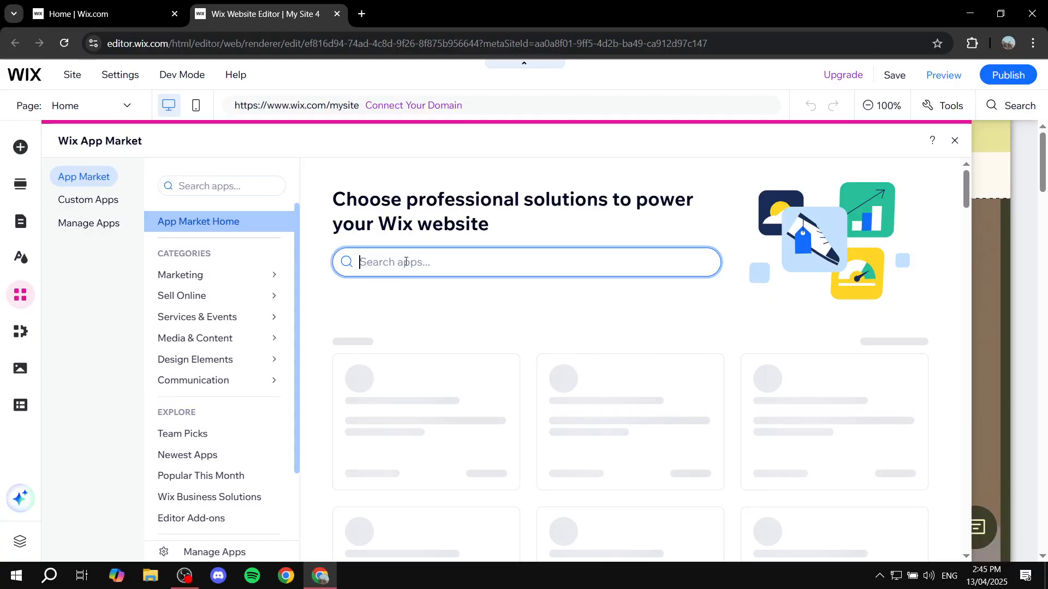
text(blog)
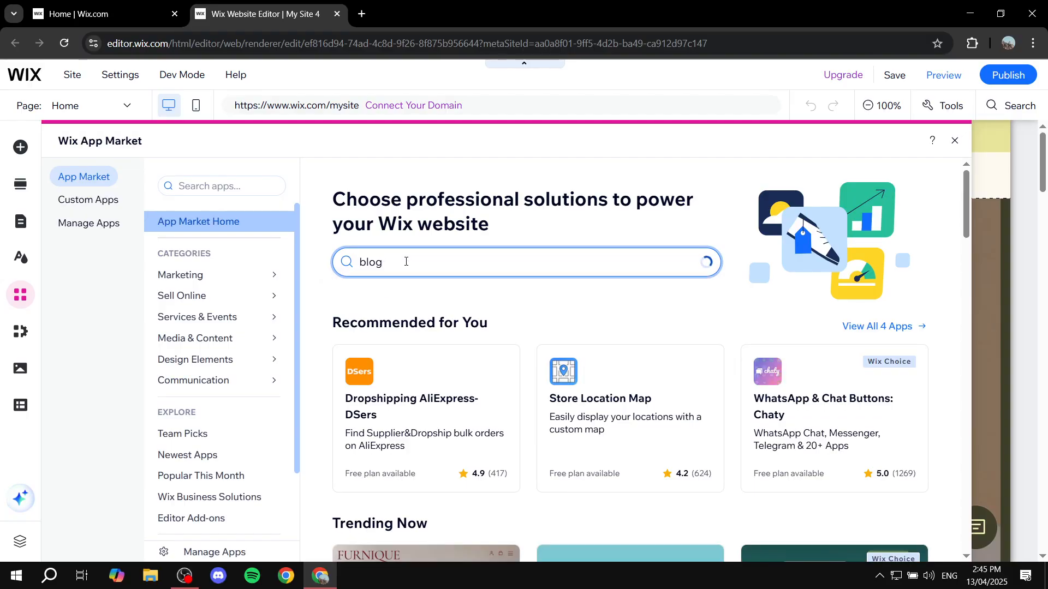
key(Return)
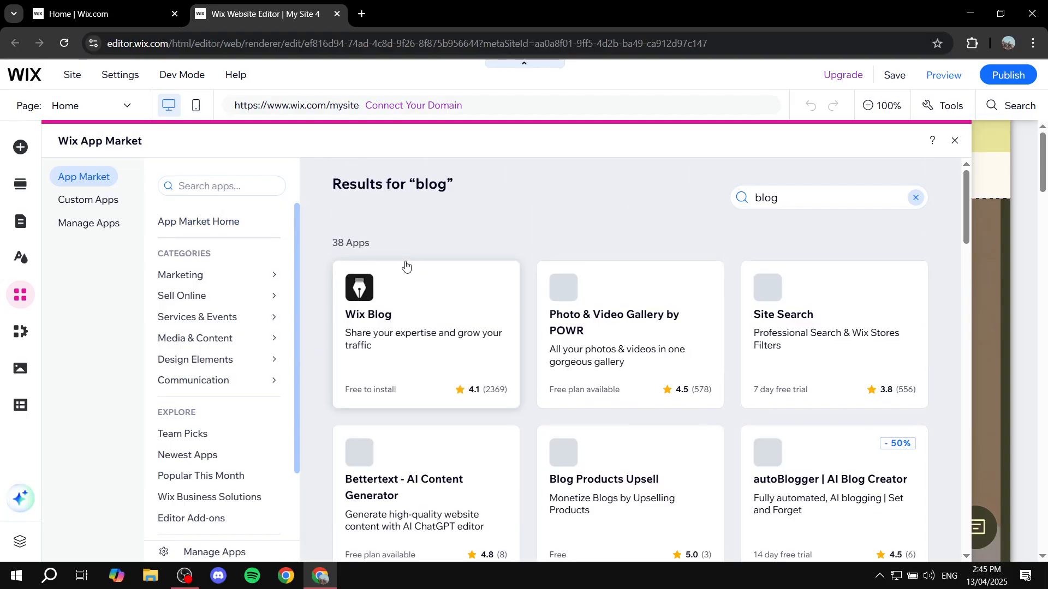
click(442, 294)
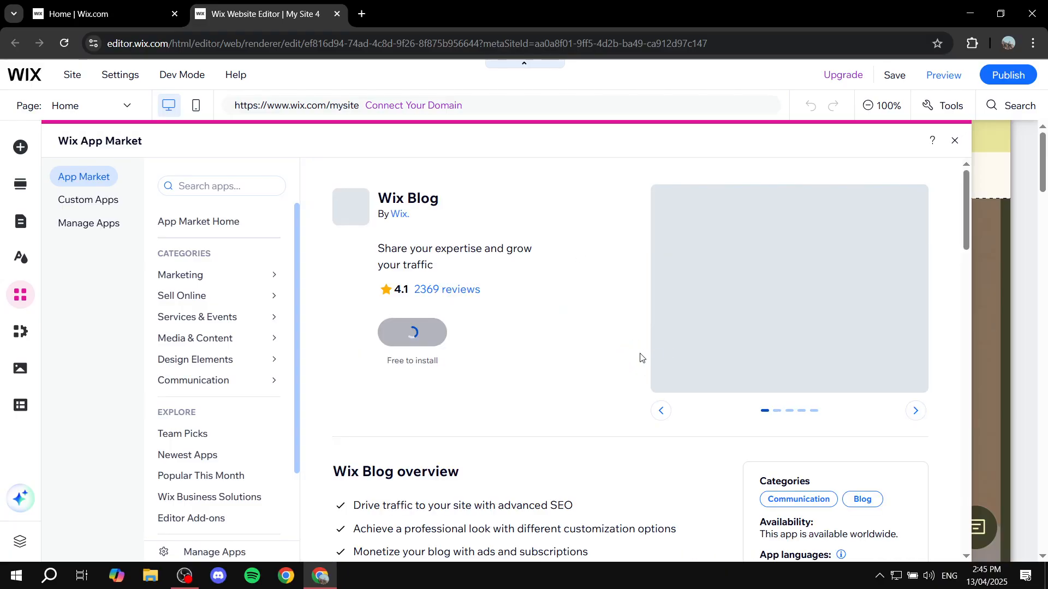
click(413, 333)
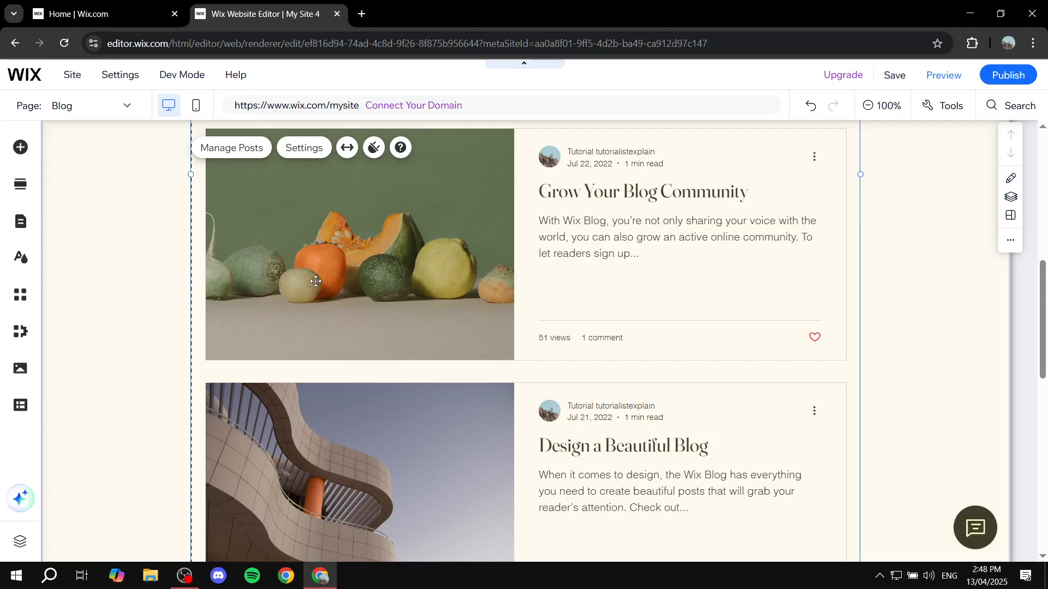
Examine the site's page list for the blog pages added with the Wix Blog app
click(116, 113)
click(116, 113)
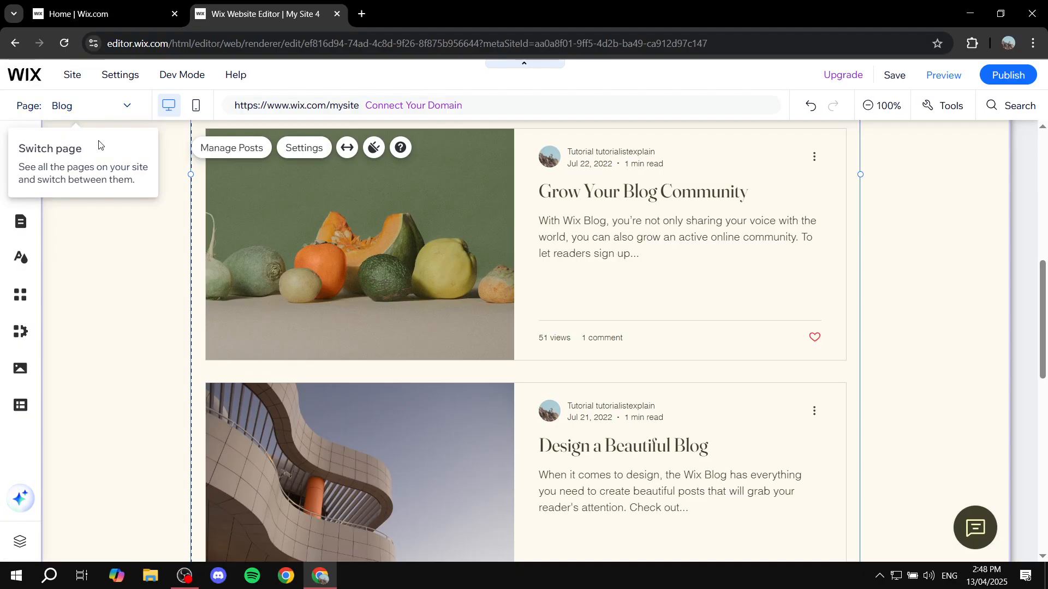
click(113, 113)
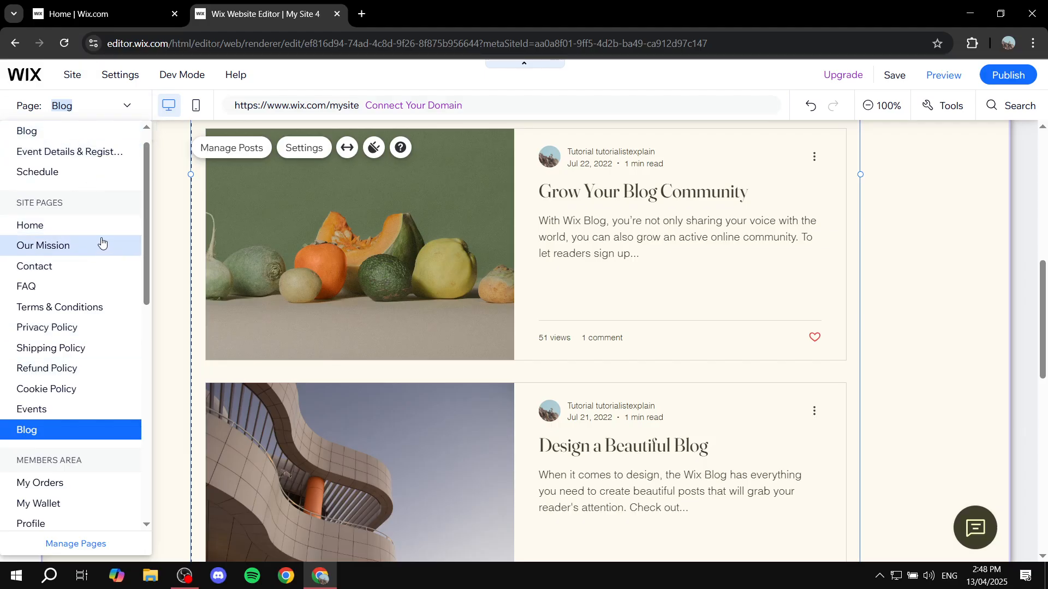
scroll(103, 231, down, 8)
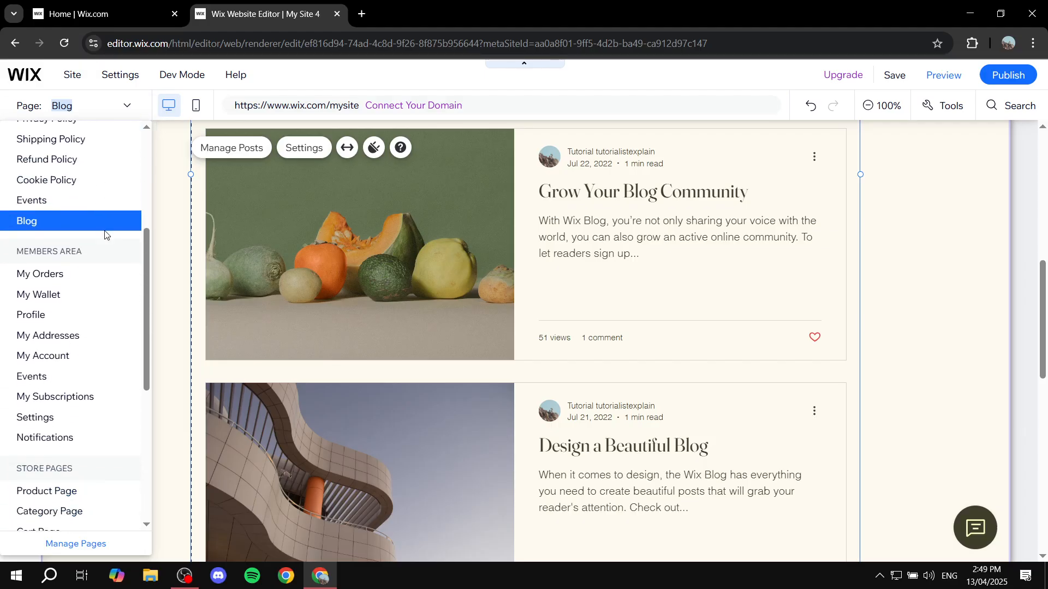
scroll(105, 237, down, 2)
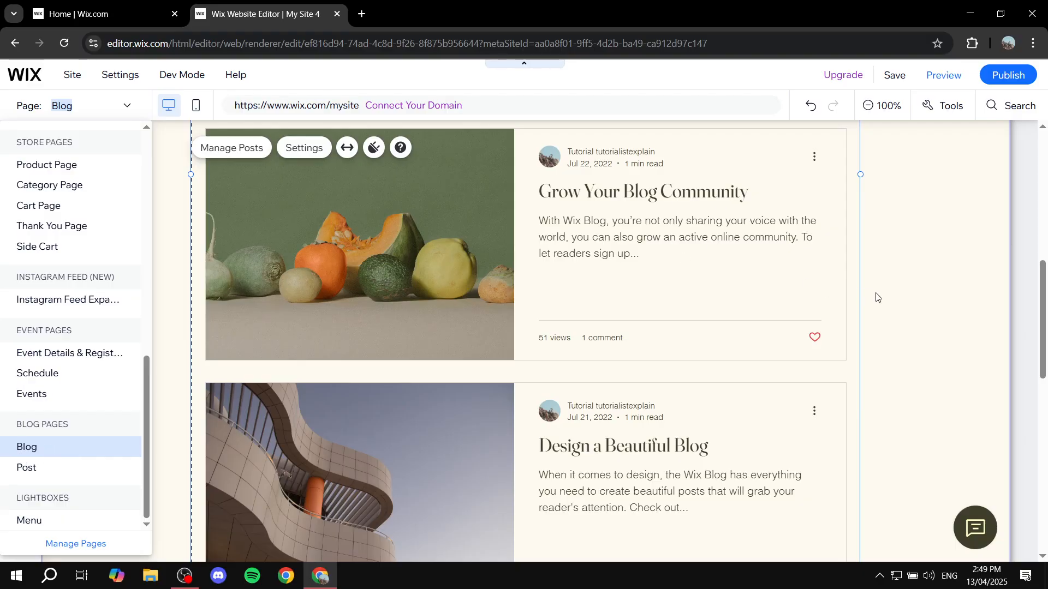
click(944, 309)
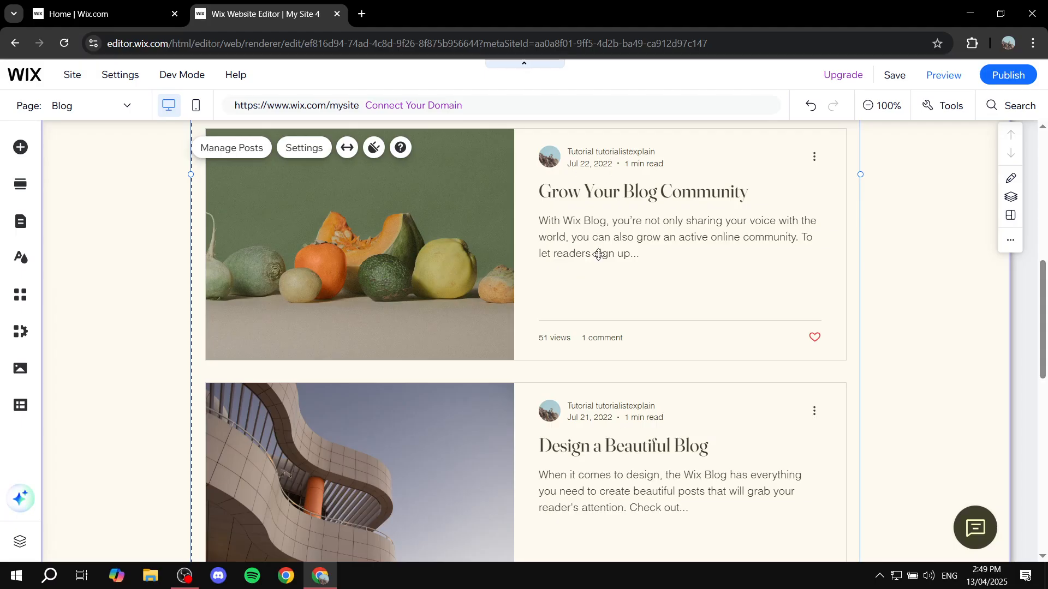
click(102, 111)
scroll(77, 325, down, 8)
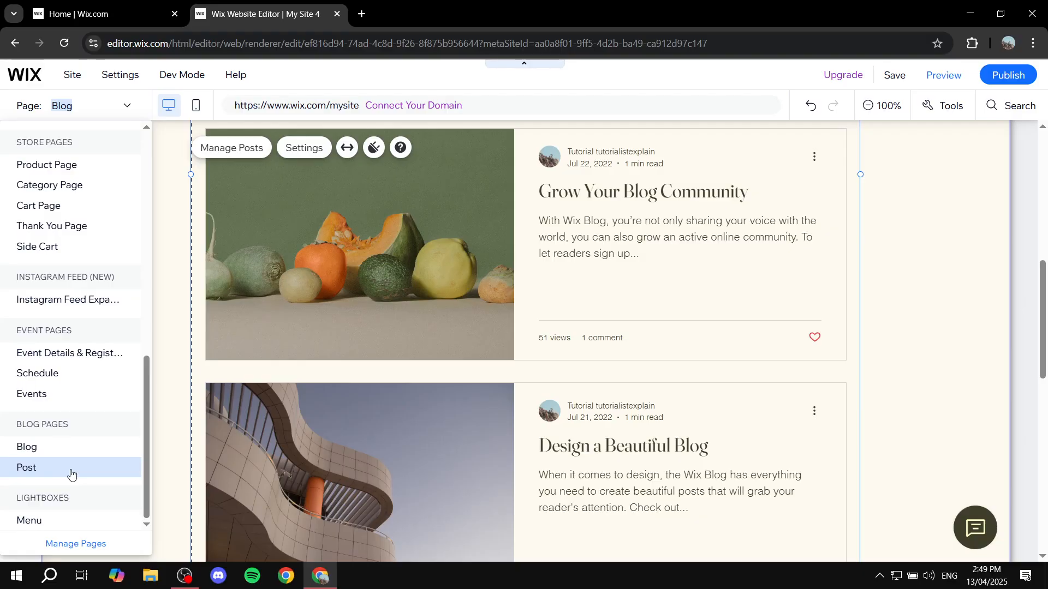
click(182, 394)
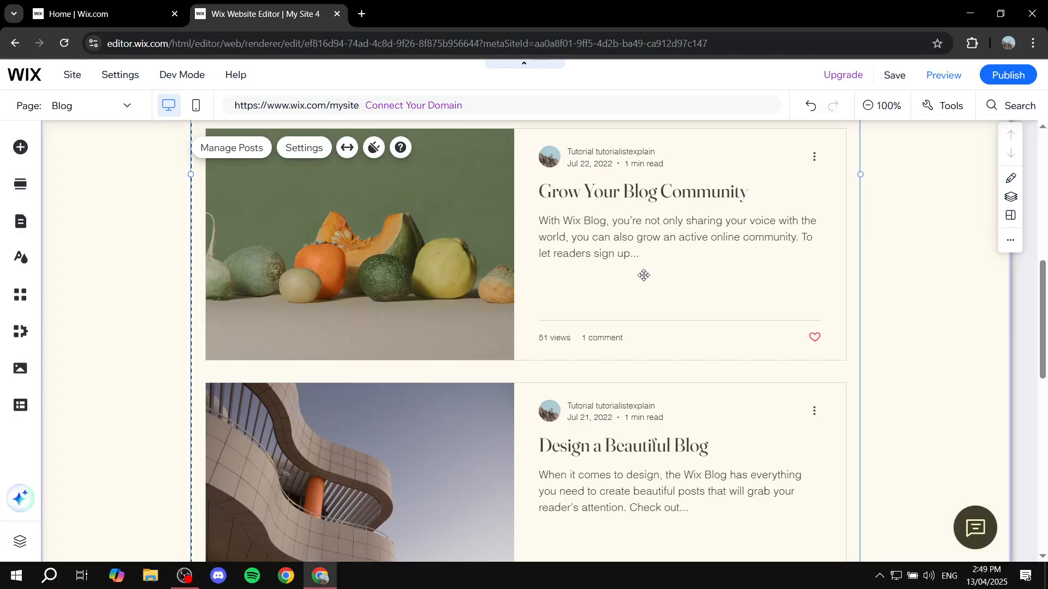
Try stretching the blog feed to full width with 75 px margins and turn the stretch off again
scroll(644, 276, up, 1)
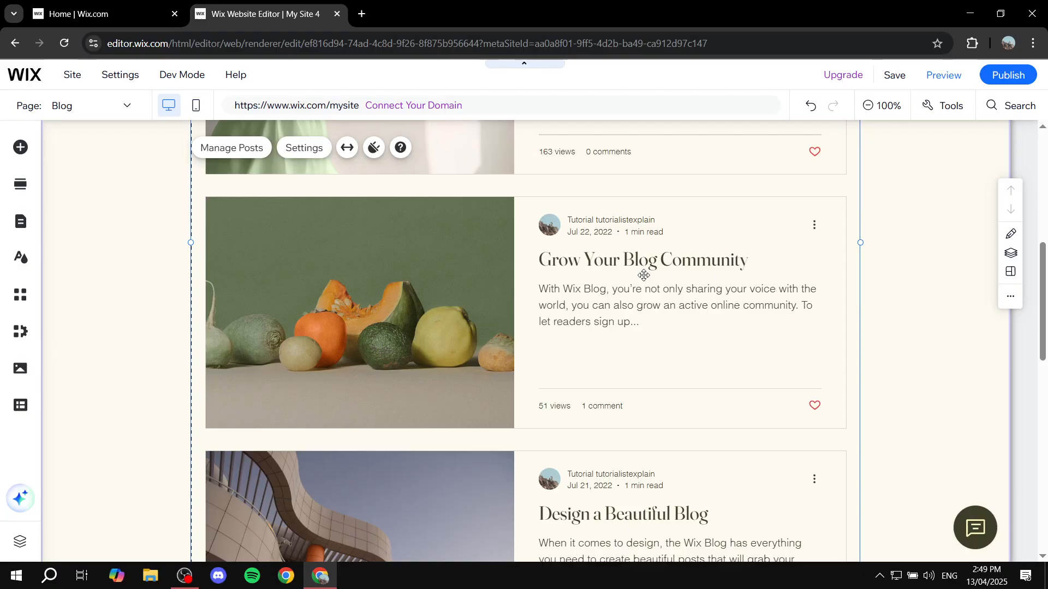
click(644, 276)
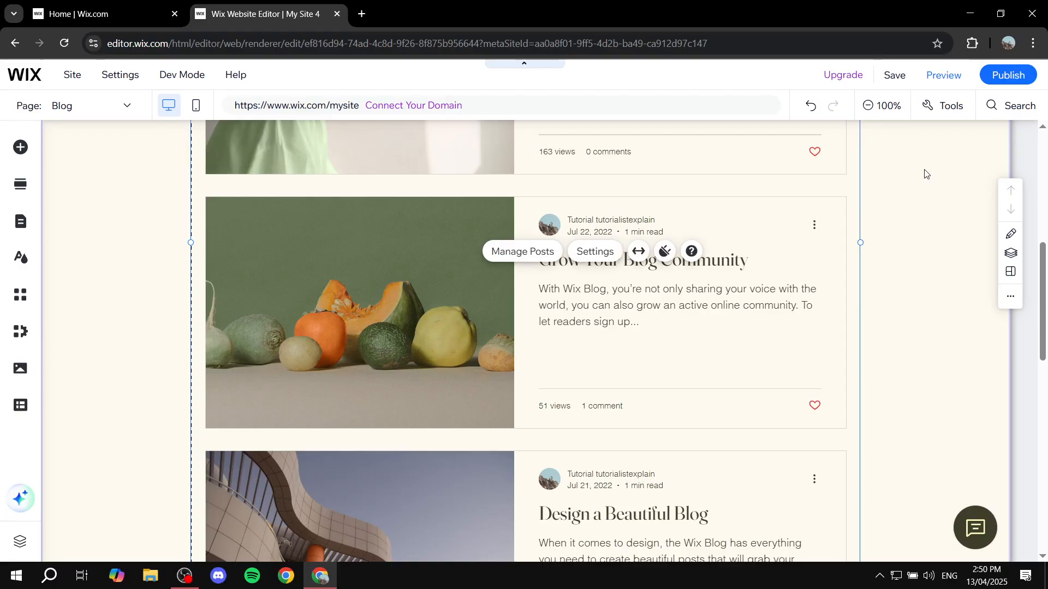
click(638, 251)
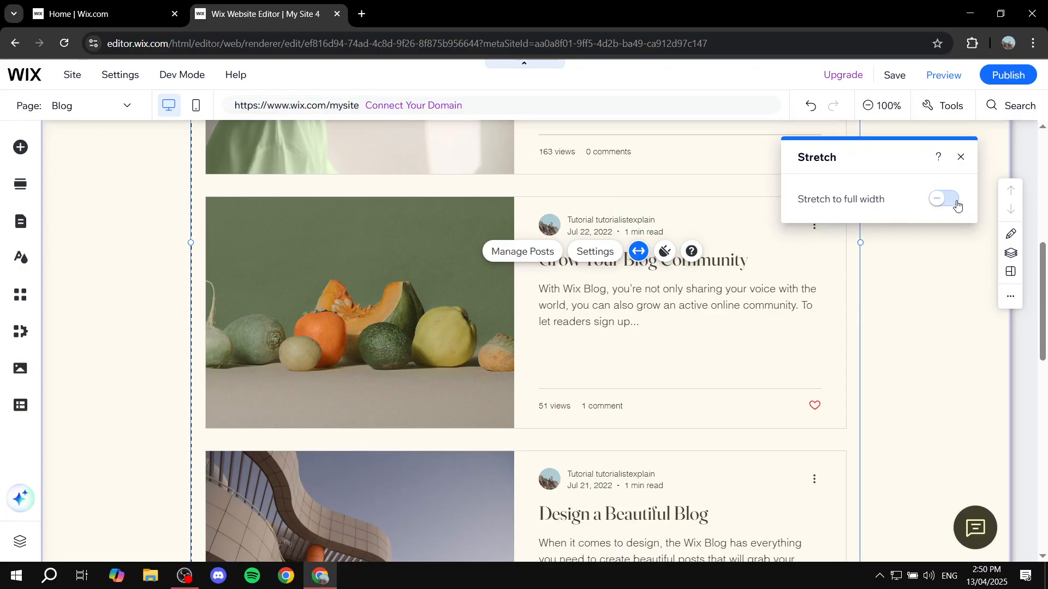
click(957, 205)
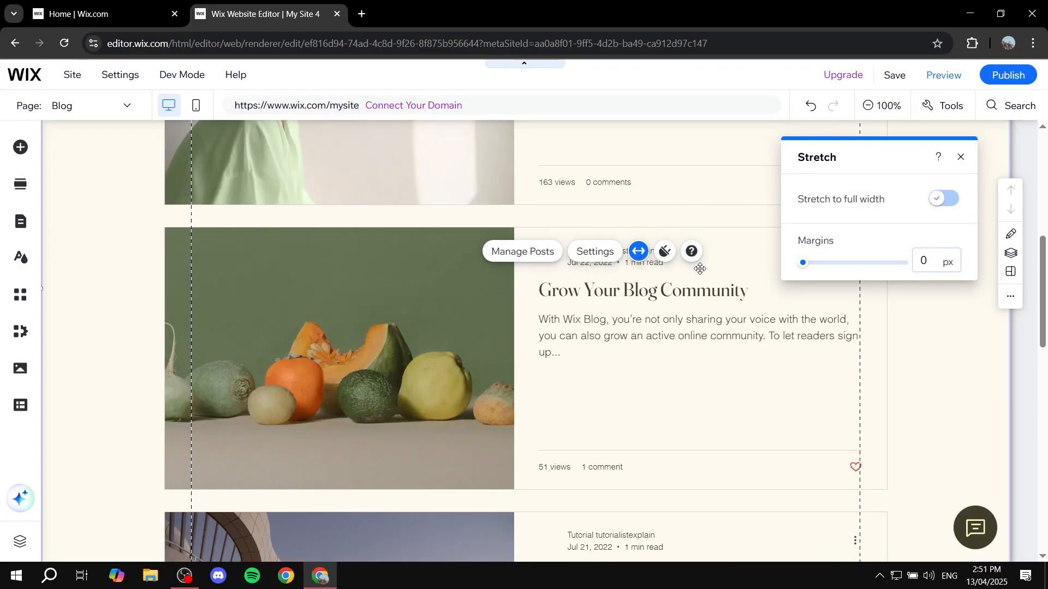
click(843, 264)
drag(843, 264, 745, 263)
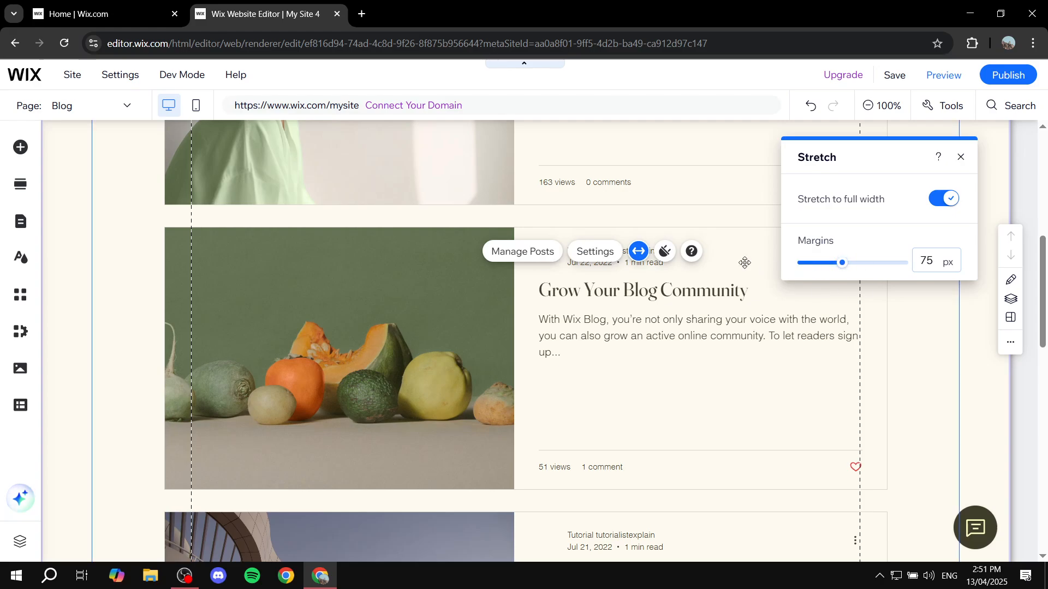
click(949, 204)
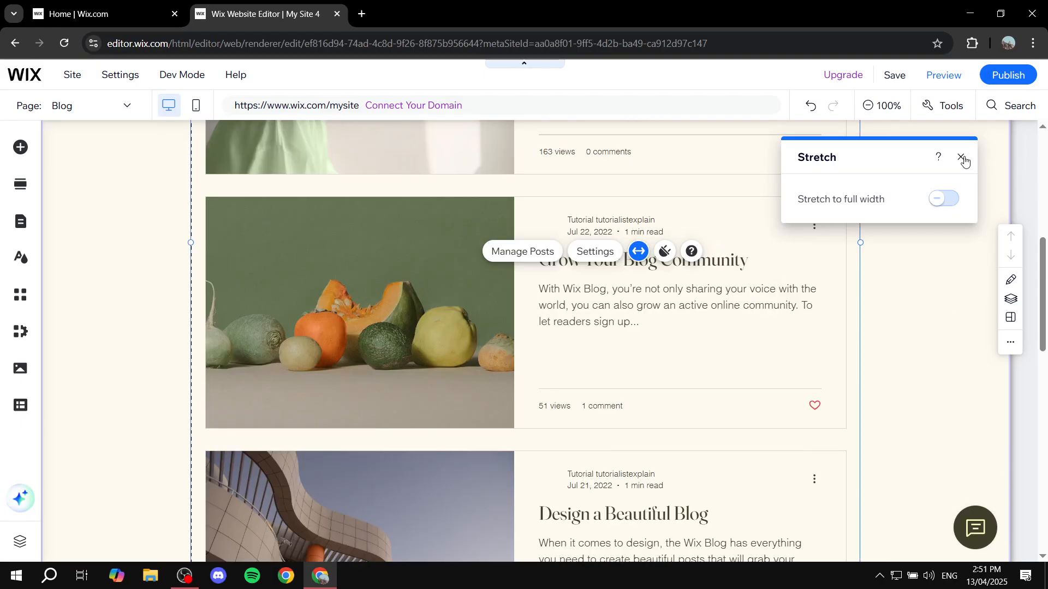
click(961, 157)
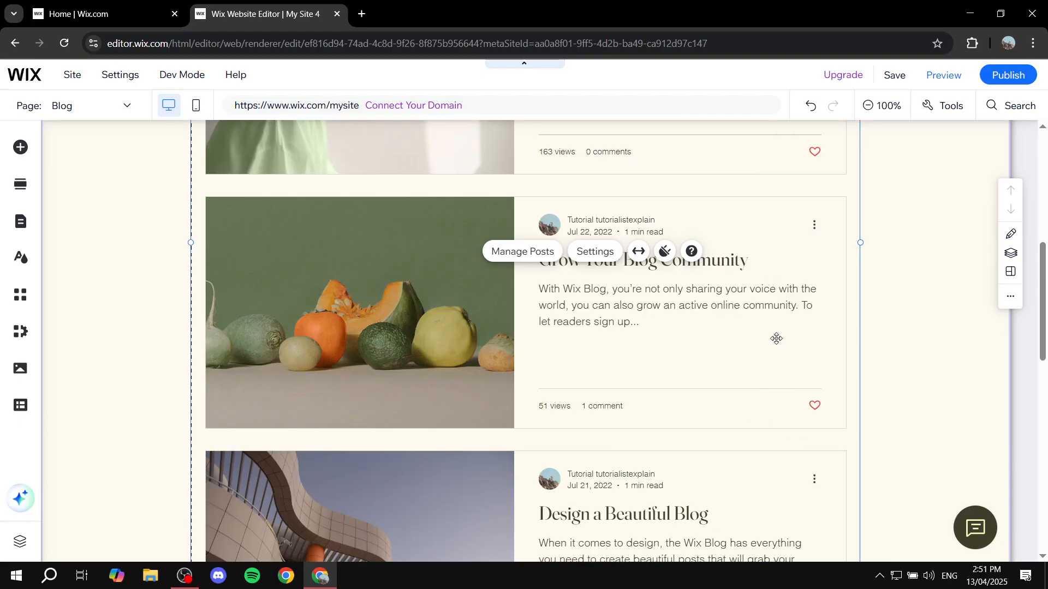
click(596, 254)
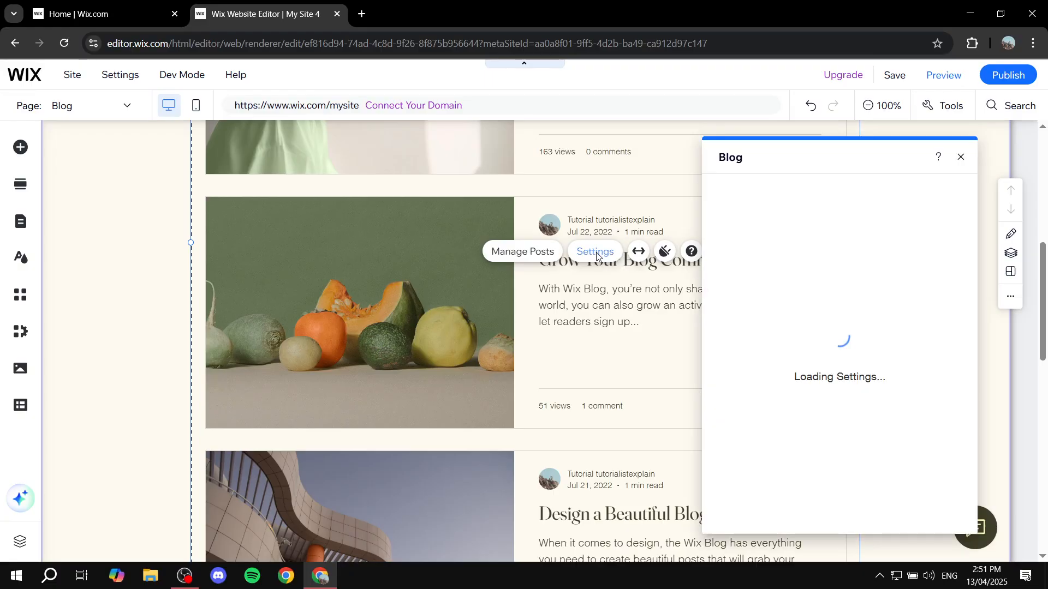
click(960, 158)
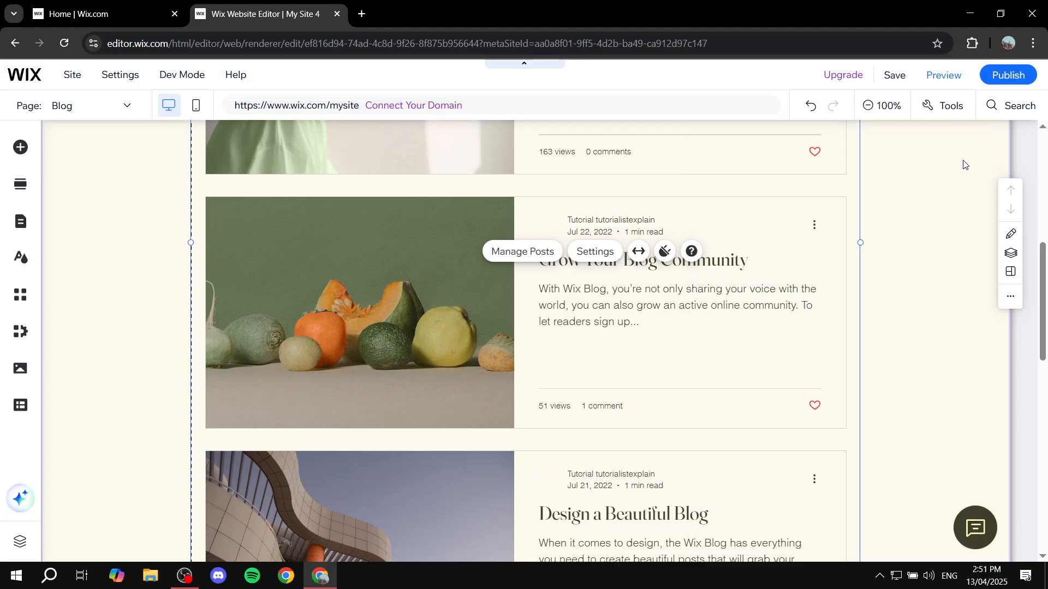
click(952, 306)
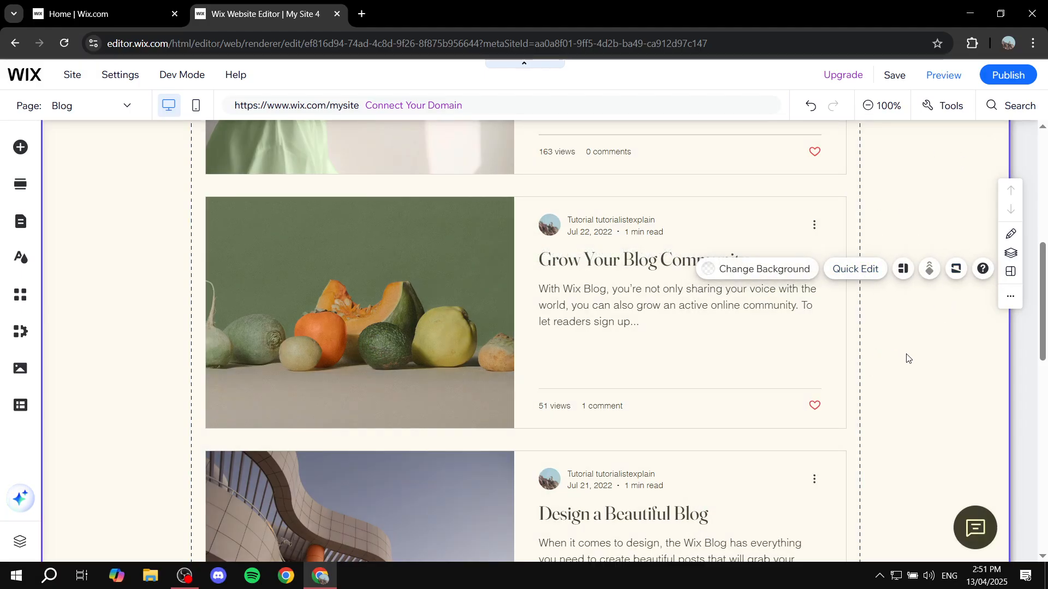
Open the blog feed's settings and view the display options for what shows on the feed
scroll(873, 352, down, 3)
scroll(764, 357, up, 5)
click(662, 317)
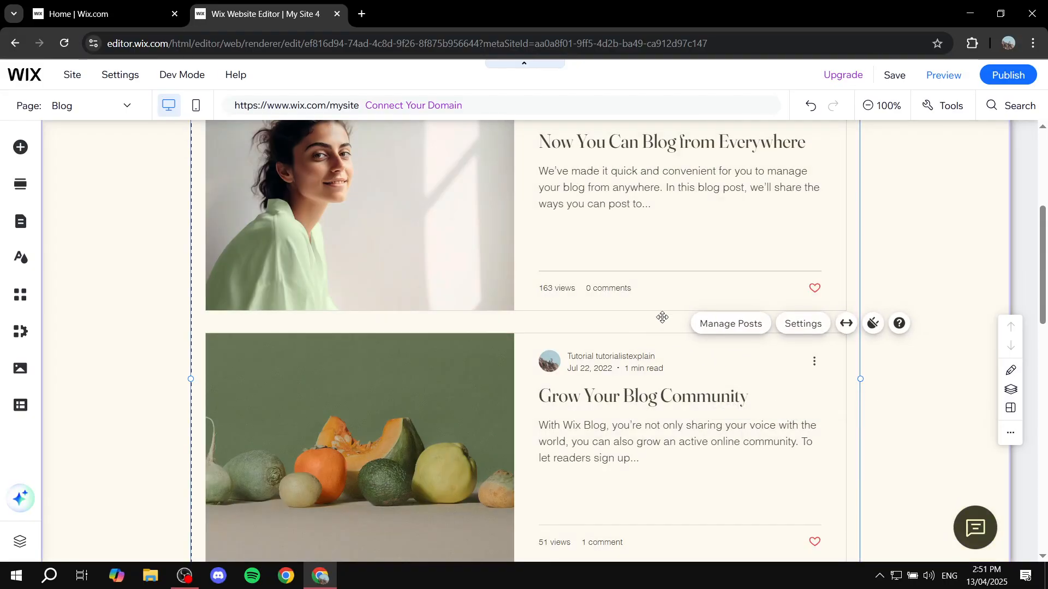
click(802, 323)
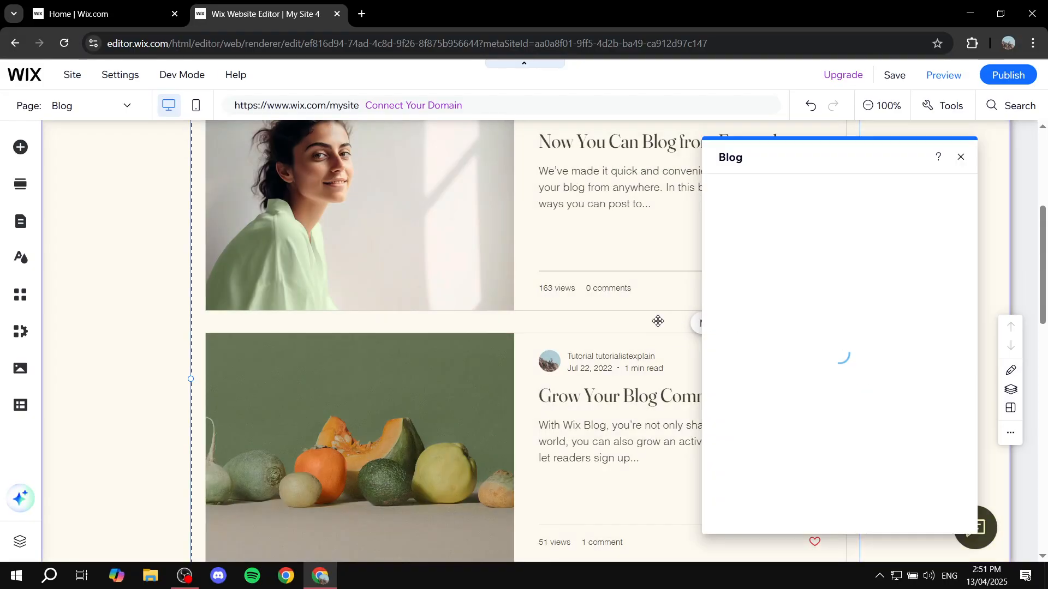
scroll(592, 307, down, 4)
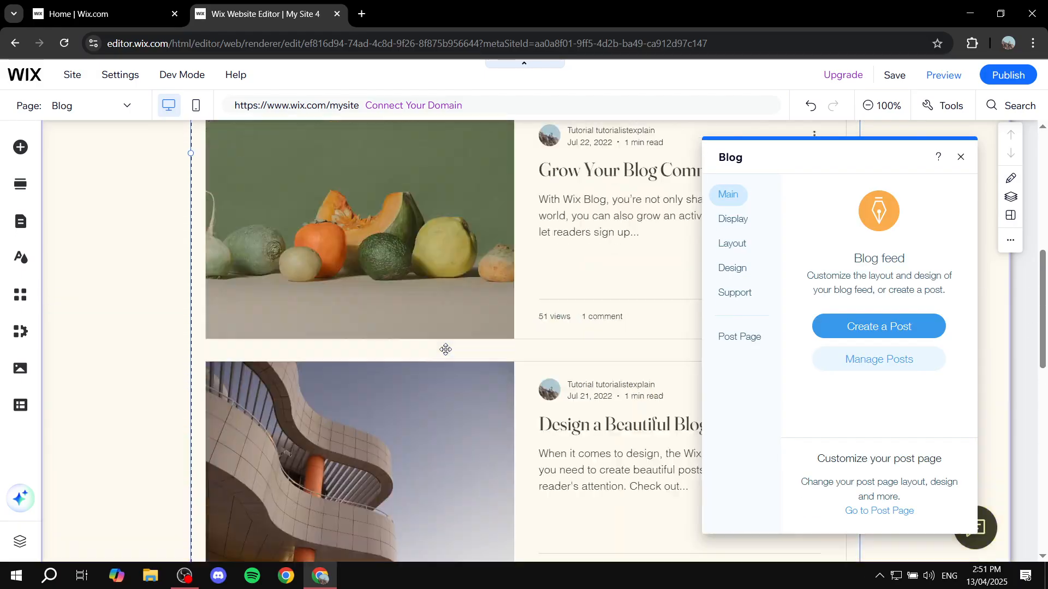
scroll(446, 350, up, 3)
scroll(426, 307, down, 1)
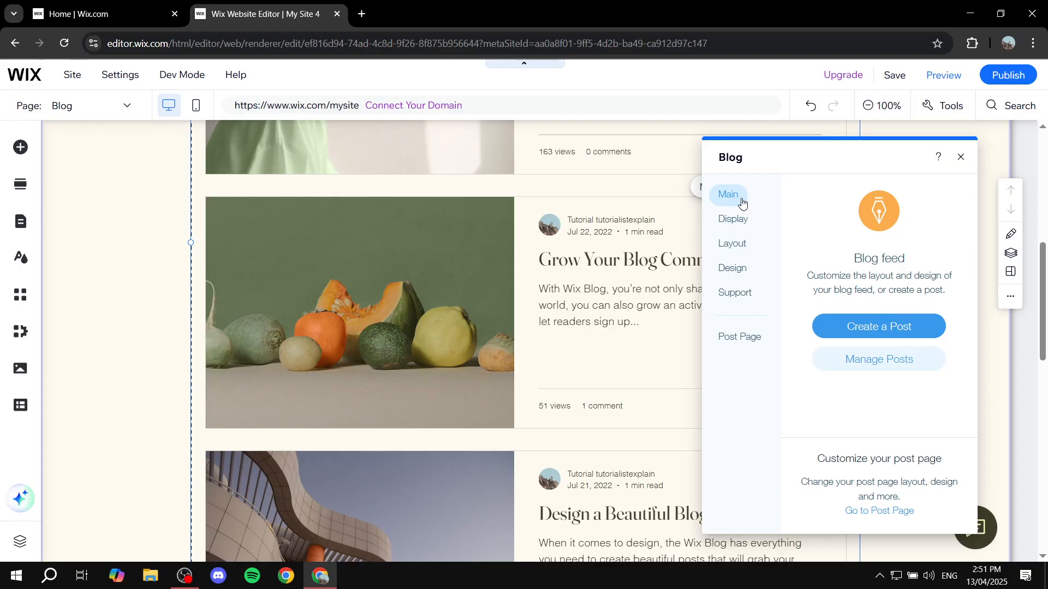
click(729, 230)
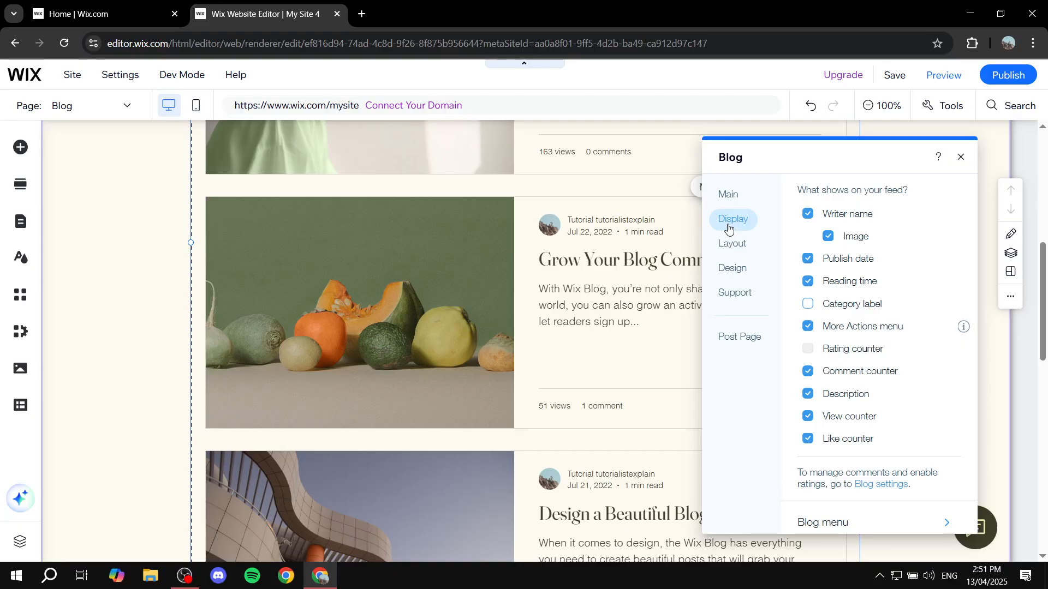
Try hiding the writer name and the writer image on the blog feed, turning each one back on
click(808, 214)
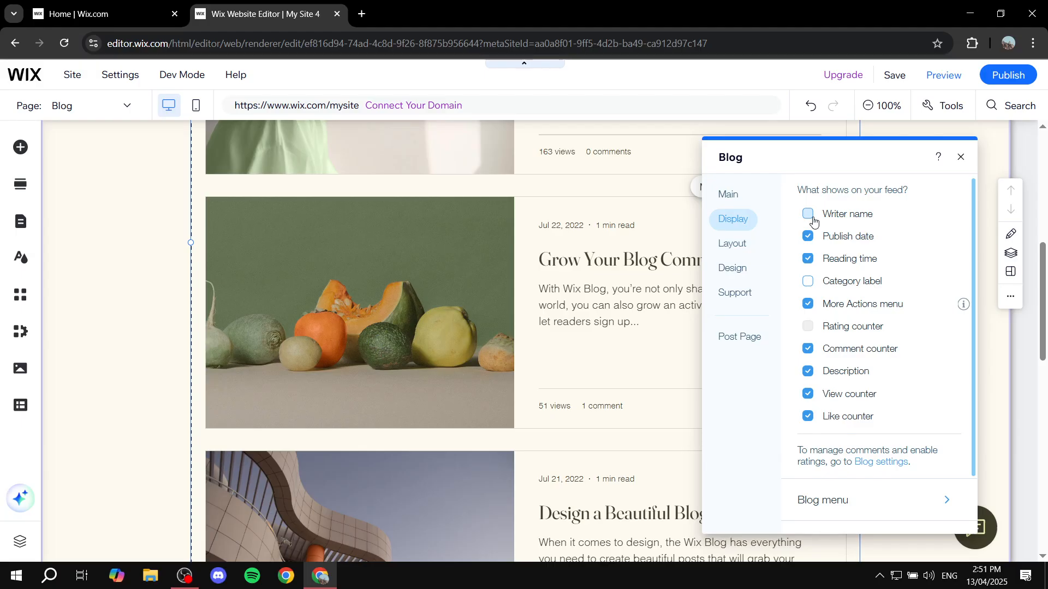
click(813, 218)
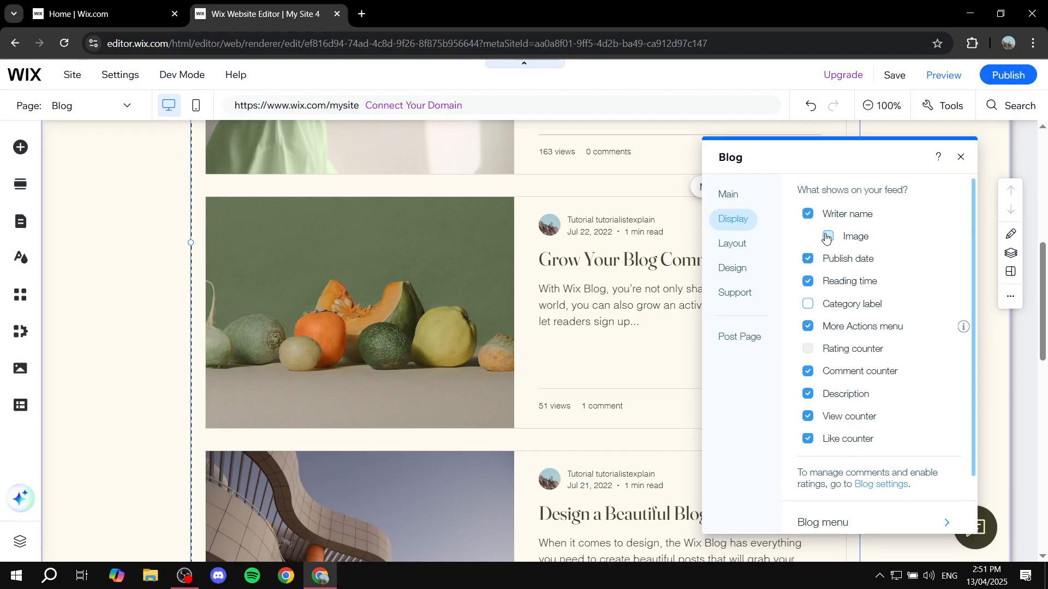
click(827, 238)
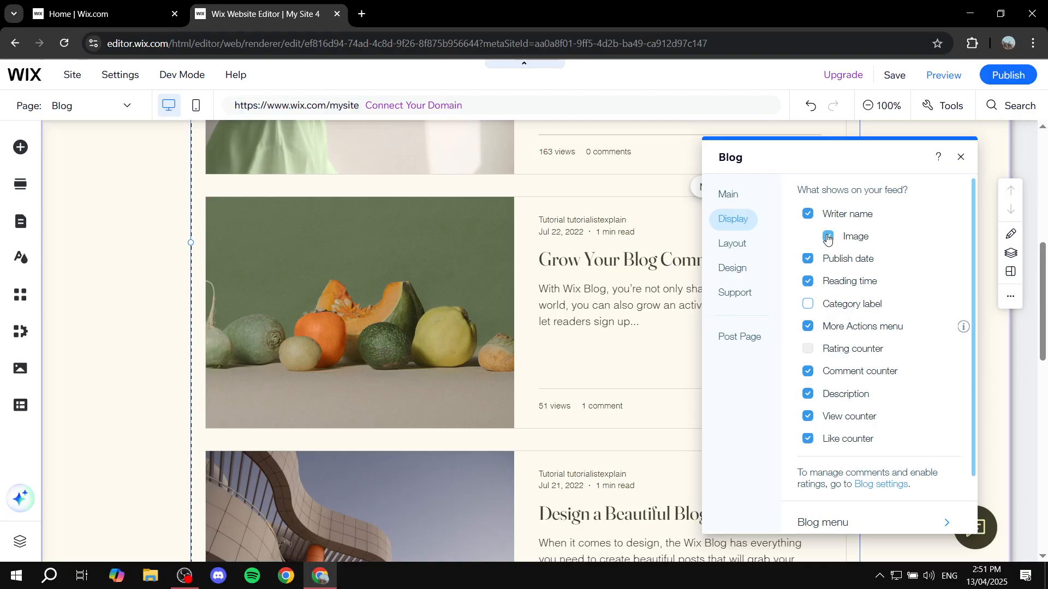
scroll(839, 240, down, 1)
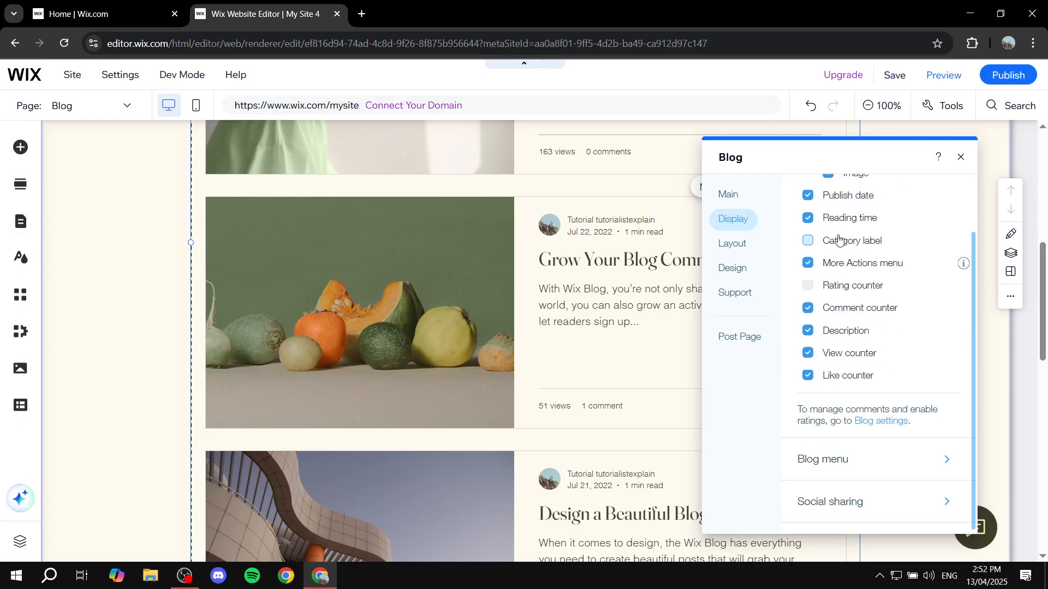
scroll(839, 240, up, 1)
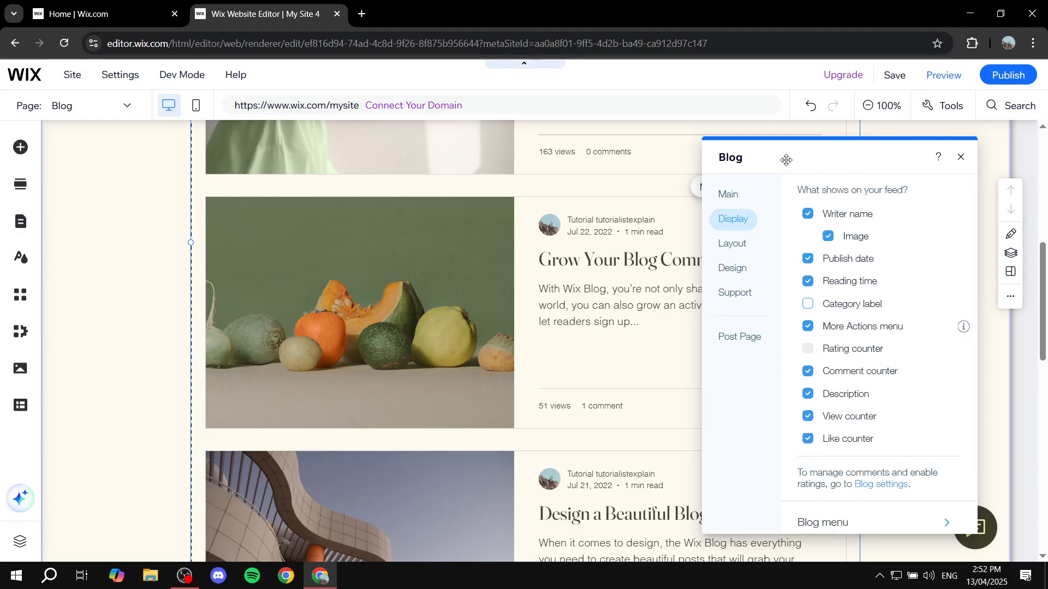
Move the blog settings off the post text and try hiding the publish date and reading time, restoring each one
drag(804, 159, 285, 170)
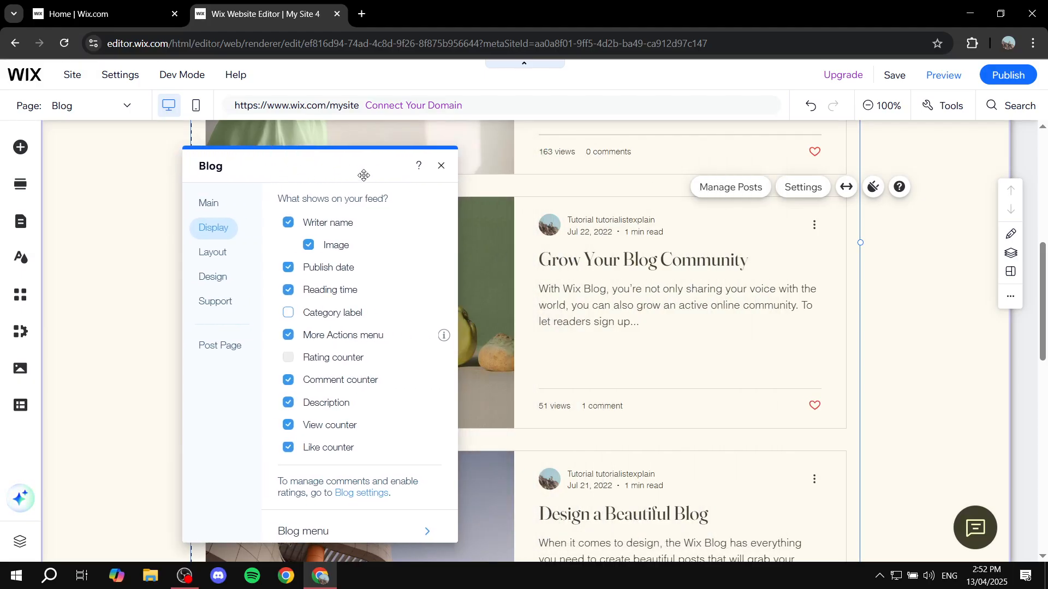
click(289, 272)
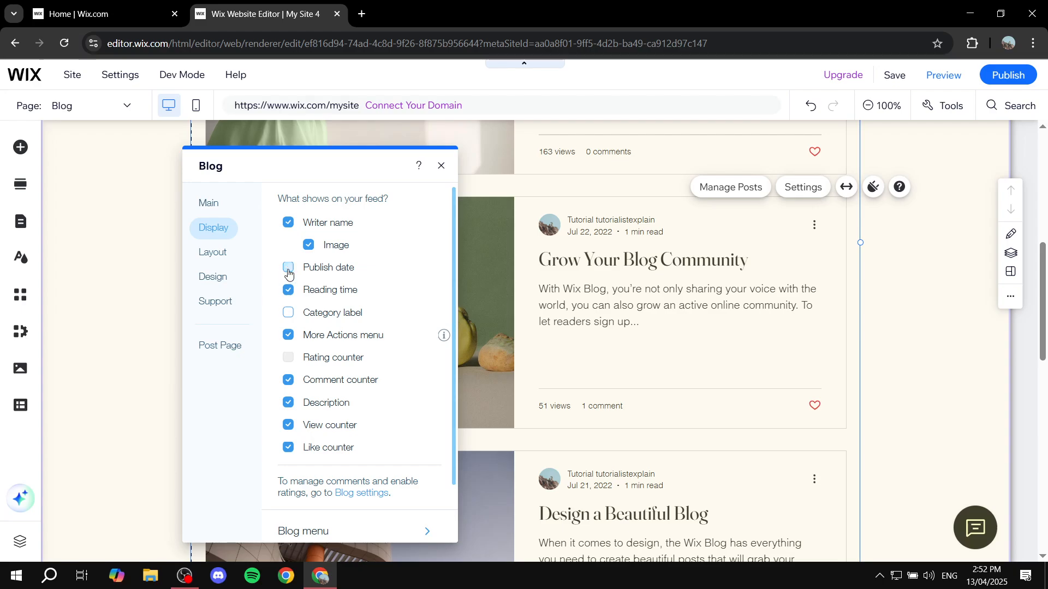
click(288, 270)
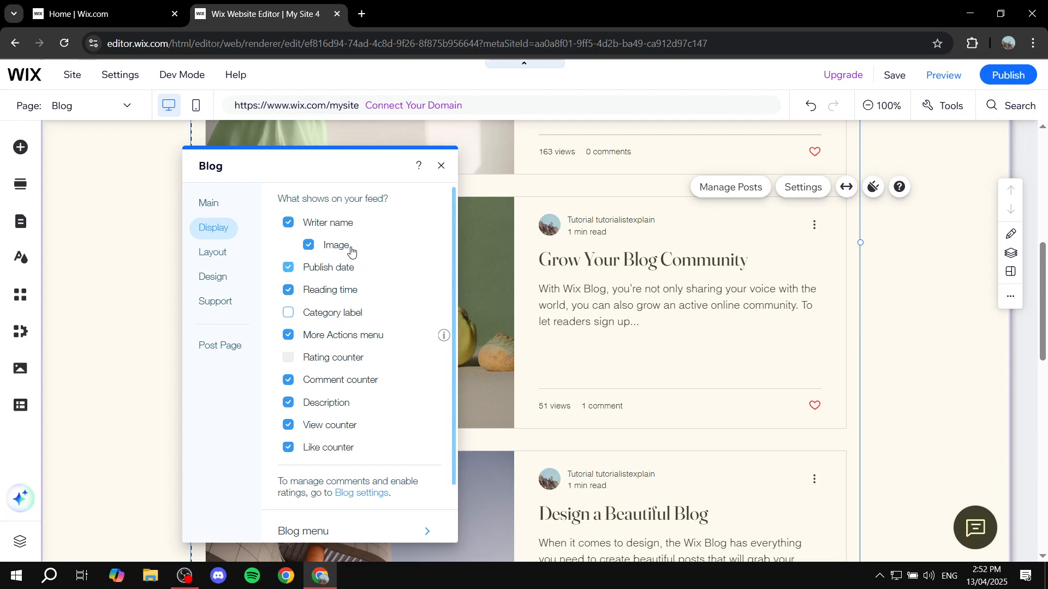
click(288, 290)
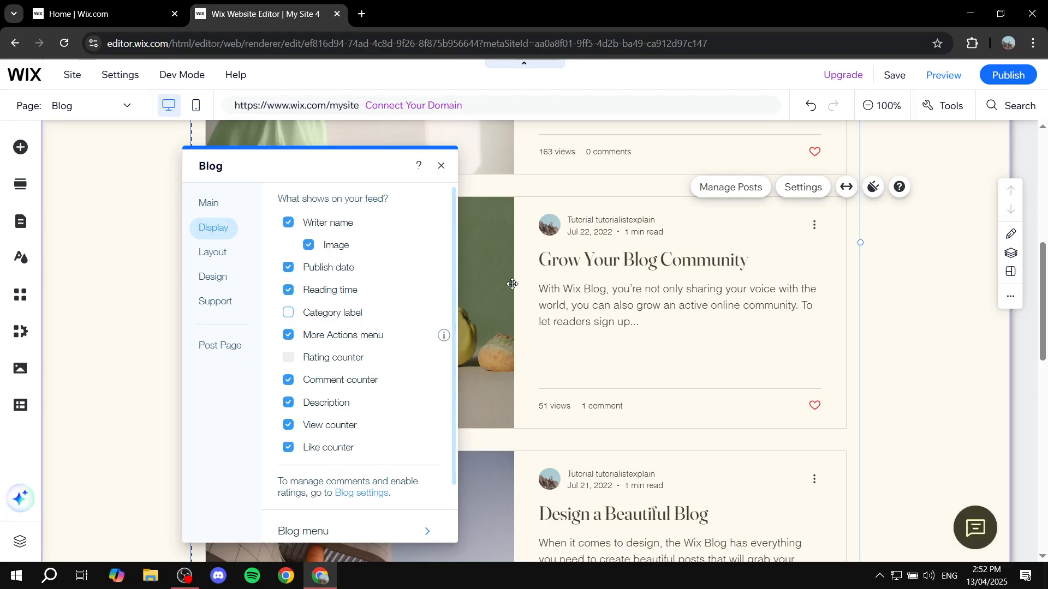
click(289, 290)
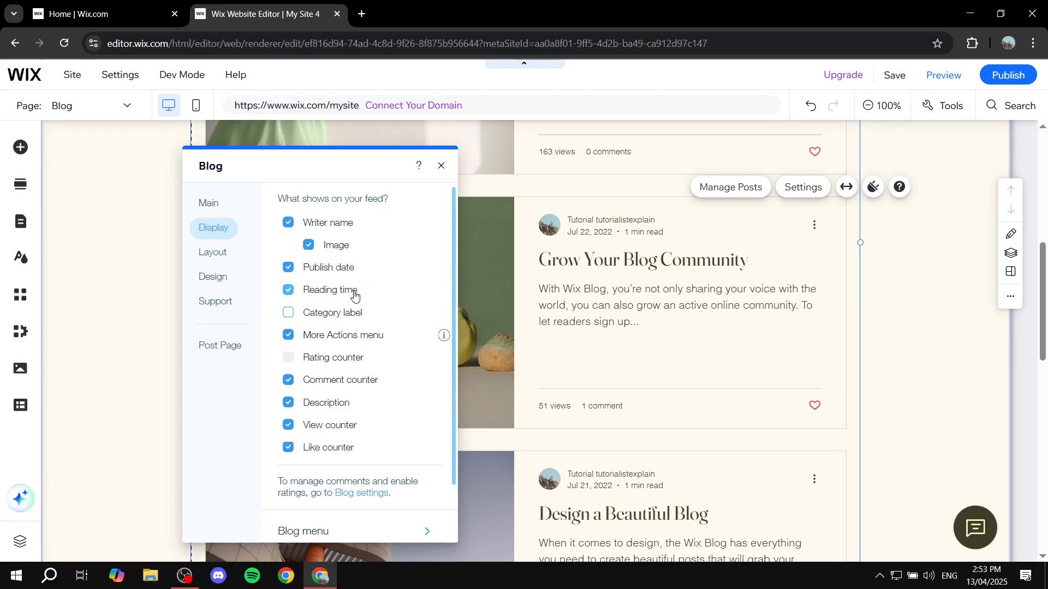
click(328, 341)
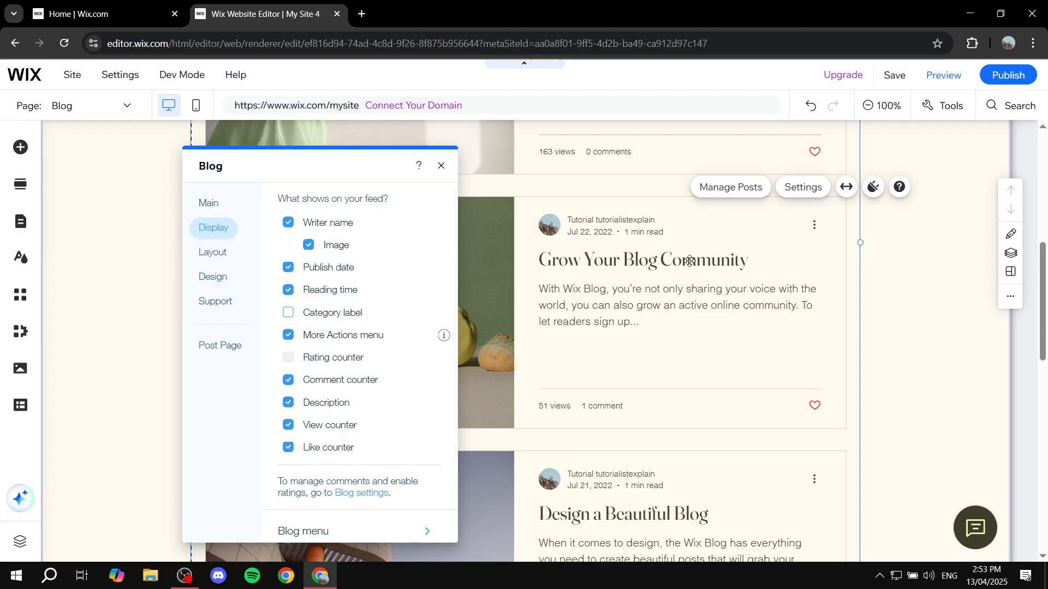
scroll(541, 307, down, 7)
scroll(619, 260, up, 5)
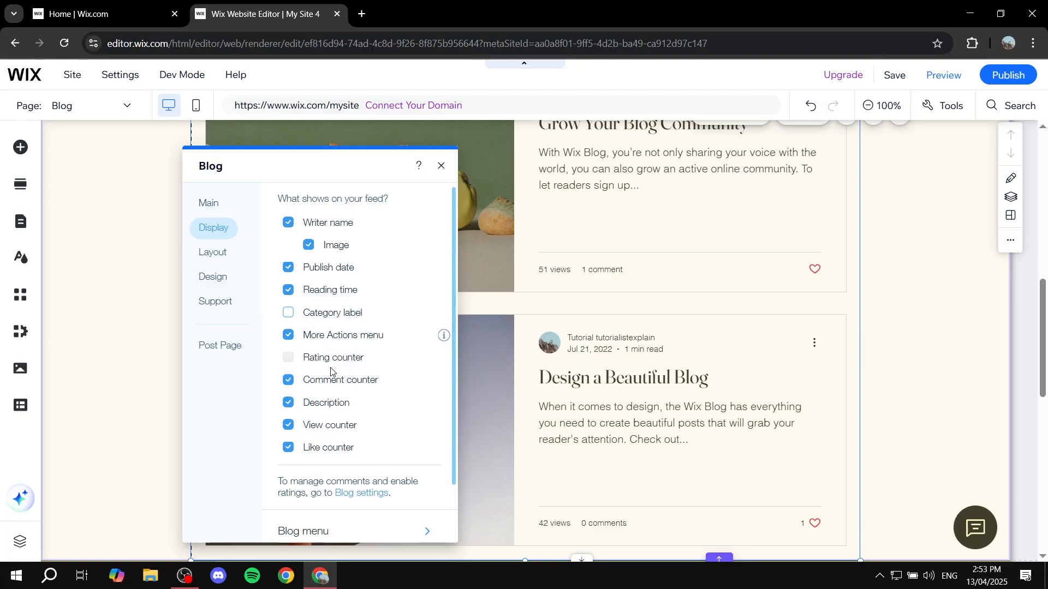
Try hiding the post descriptions on the blog feed and turn them back on
scroll(332, 370, down, 1)
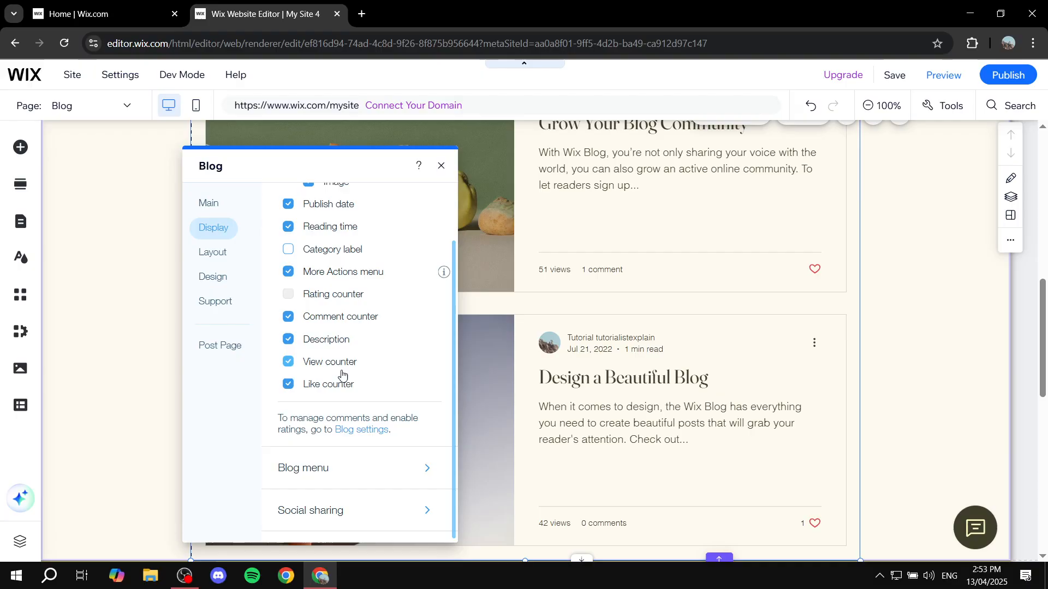
click(323, 342)
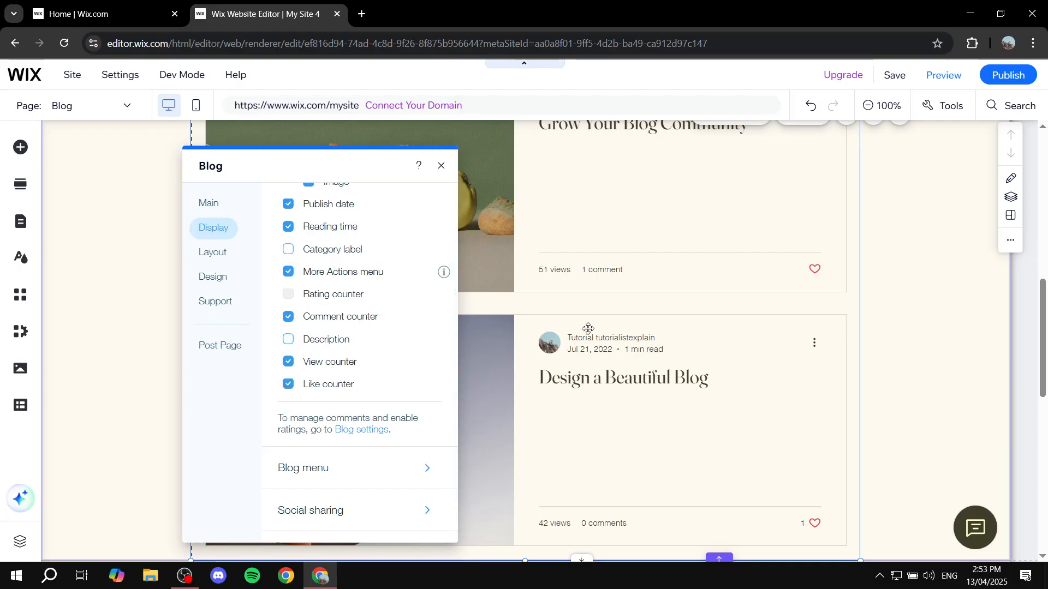
click(339, 340)
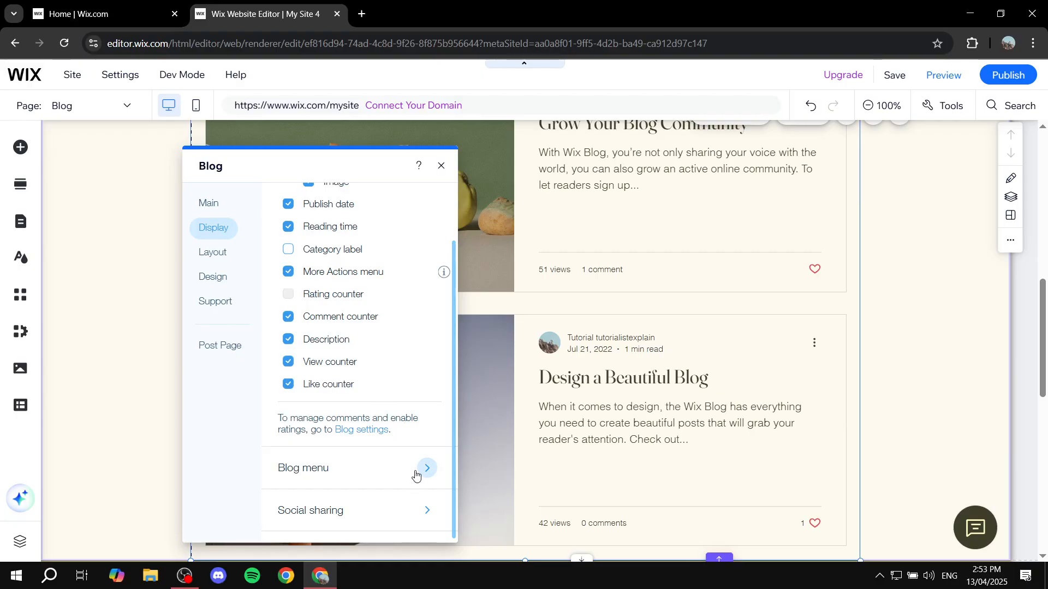
scroll(412, 259, up, 2)
scroll(370, 295, down, 2)
Try turning the blog menu and its Log In/Sign Up button option on and off, restoring the original settings
click(400, 476)
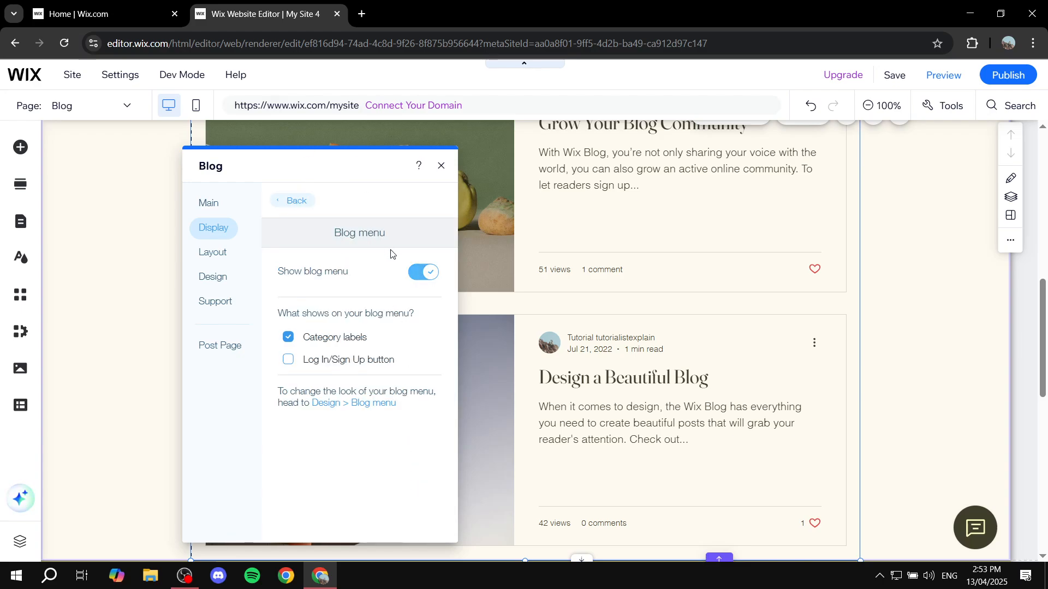
click(418, 275)
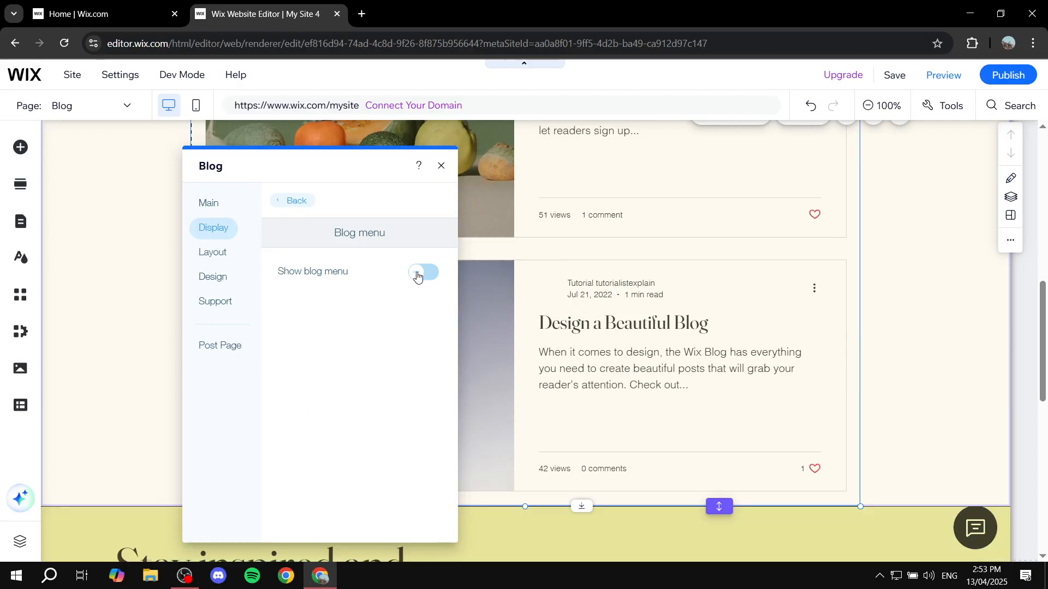
click(418, 278)
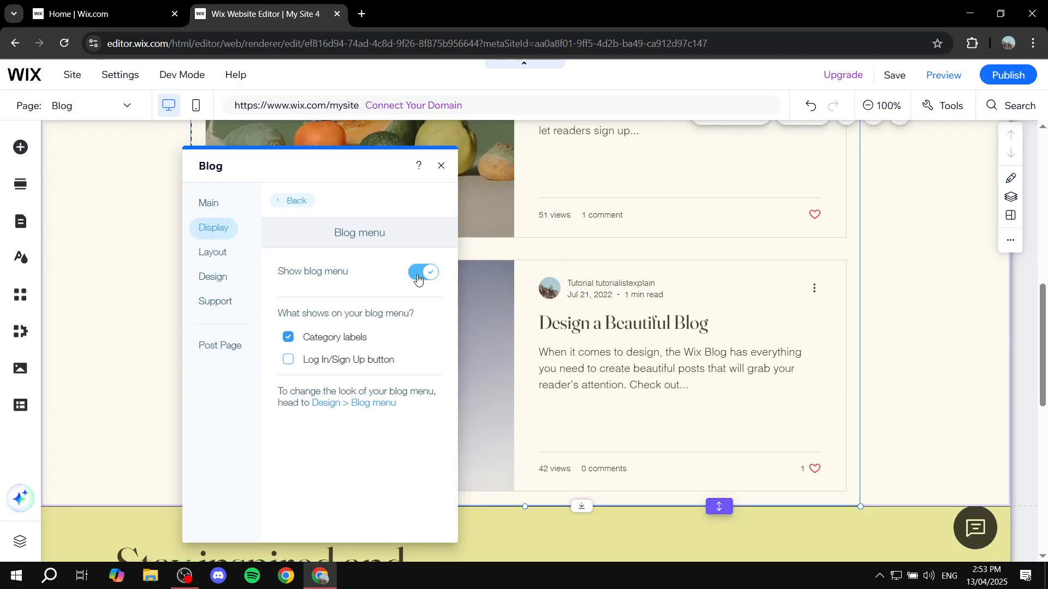
scroll(788, 373, down, 6)
scroll(786, 373, up, 5)
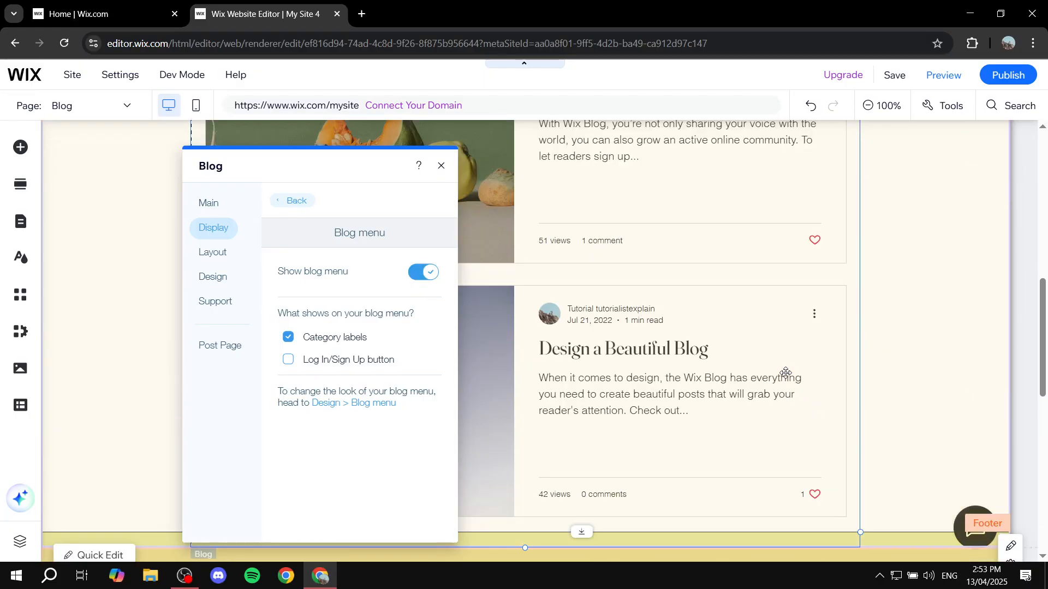
scroll(786, 373, up, 4)
click(419, 275)
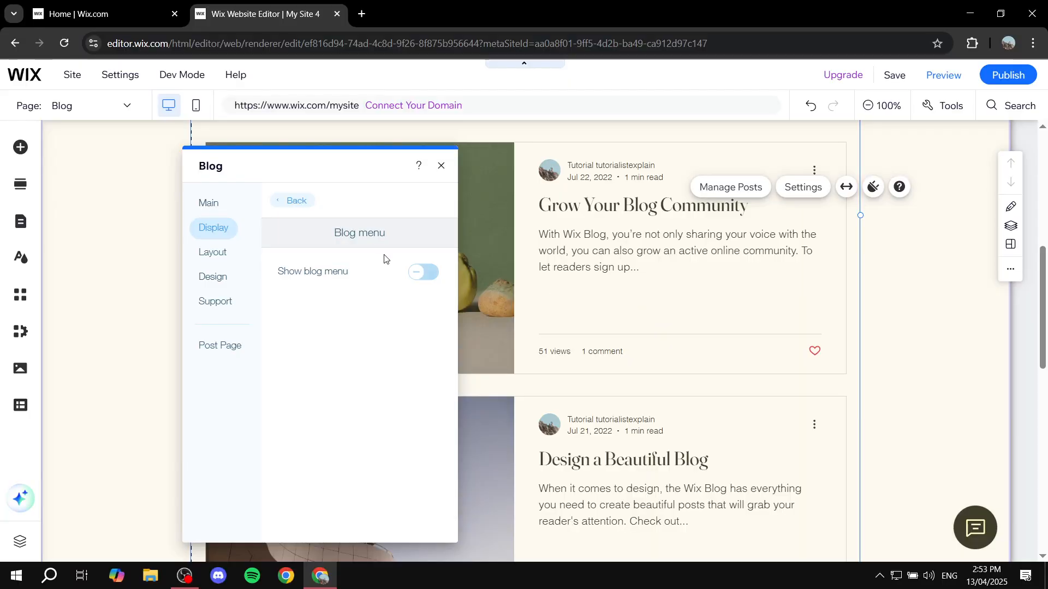
click(418, 273)
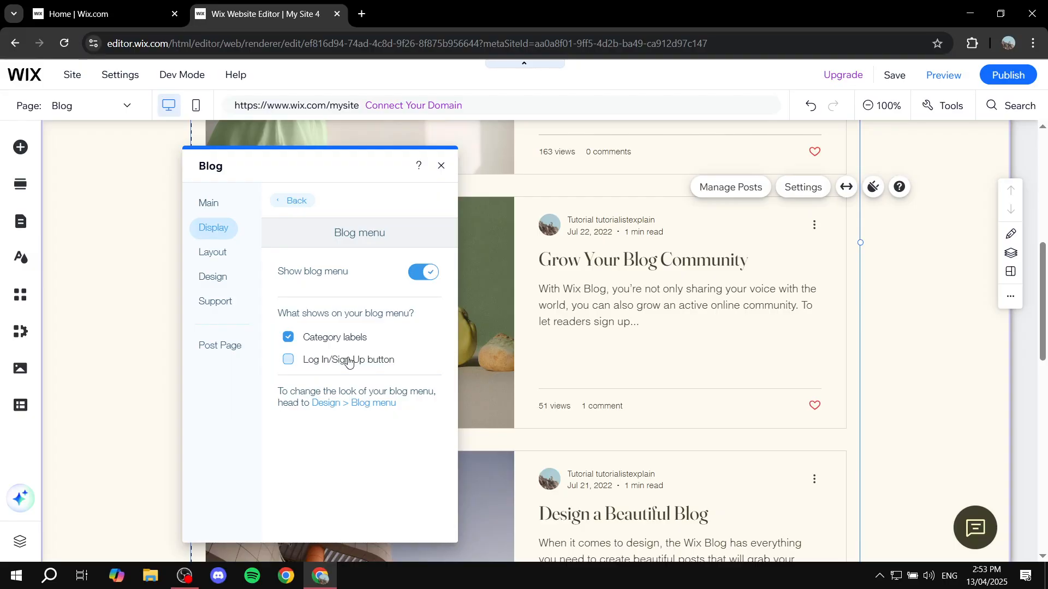
click(348, 362)
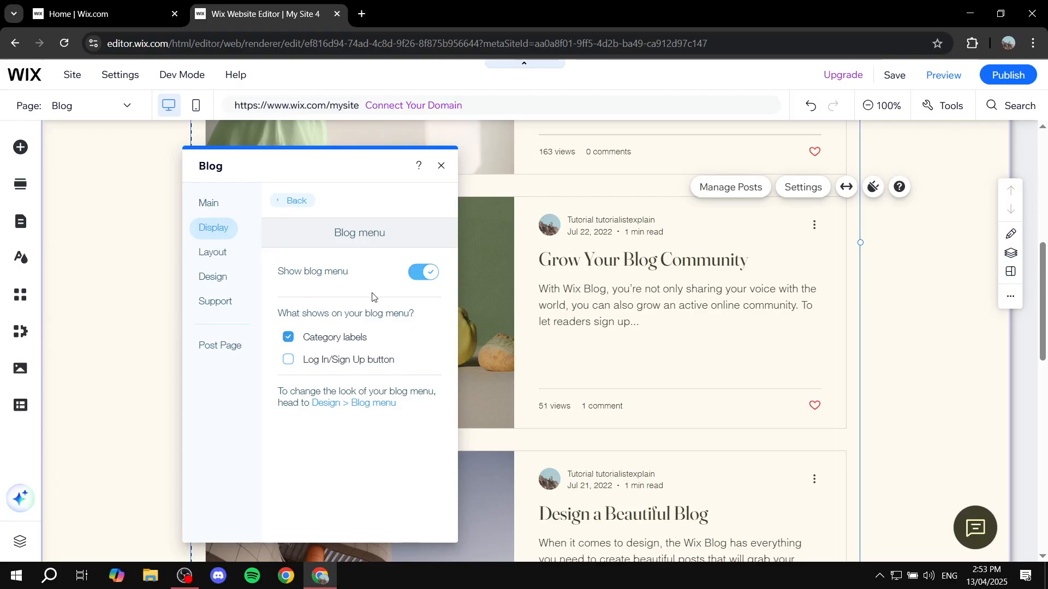
View the social sharing options for the blog posts
click(294, 201)
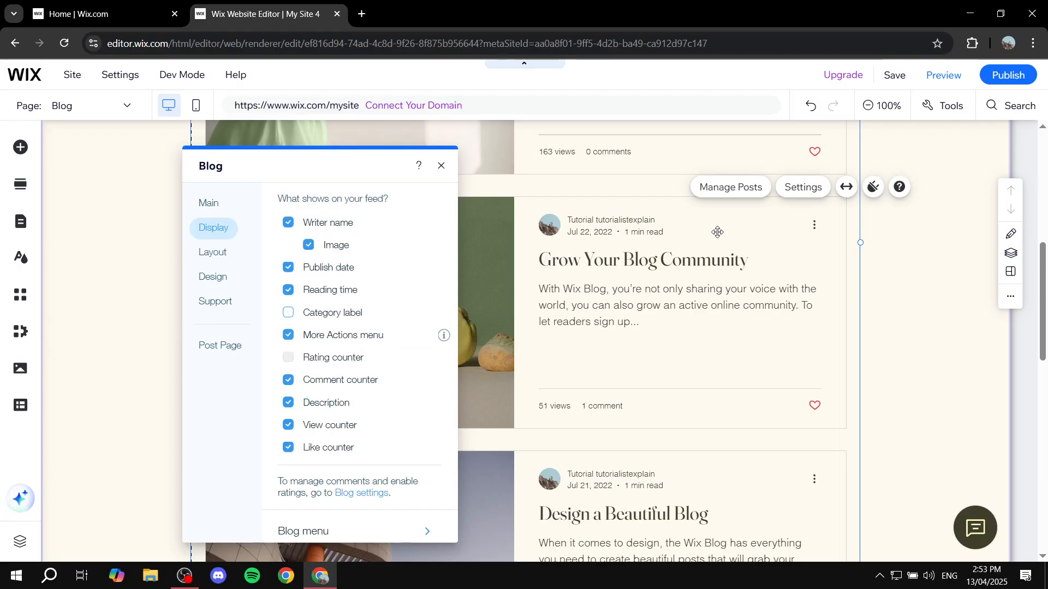
scroll(376, 377, down, 2)
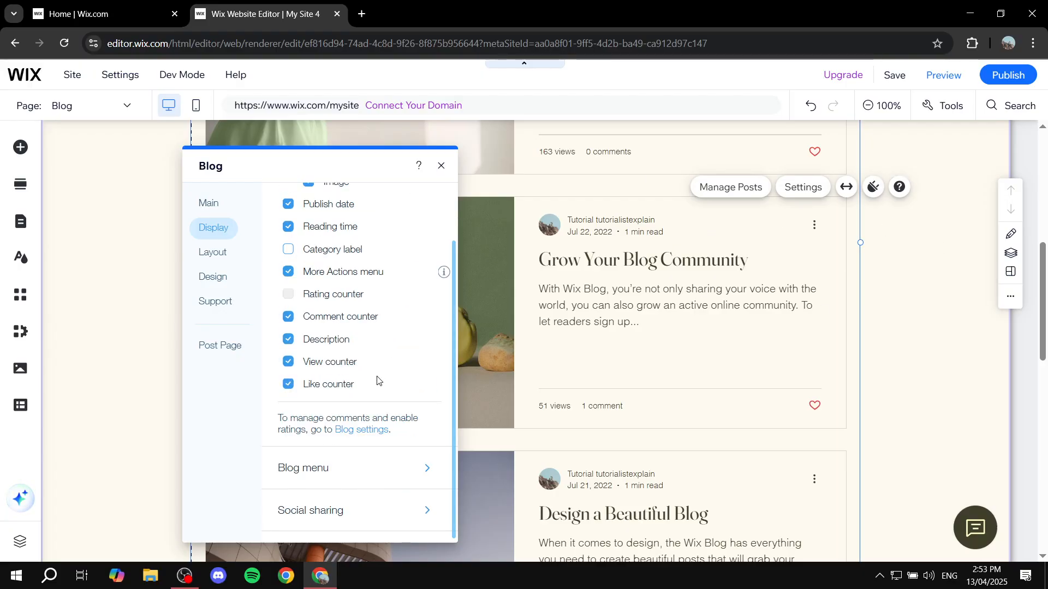
click(374, 512)
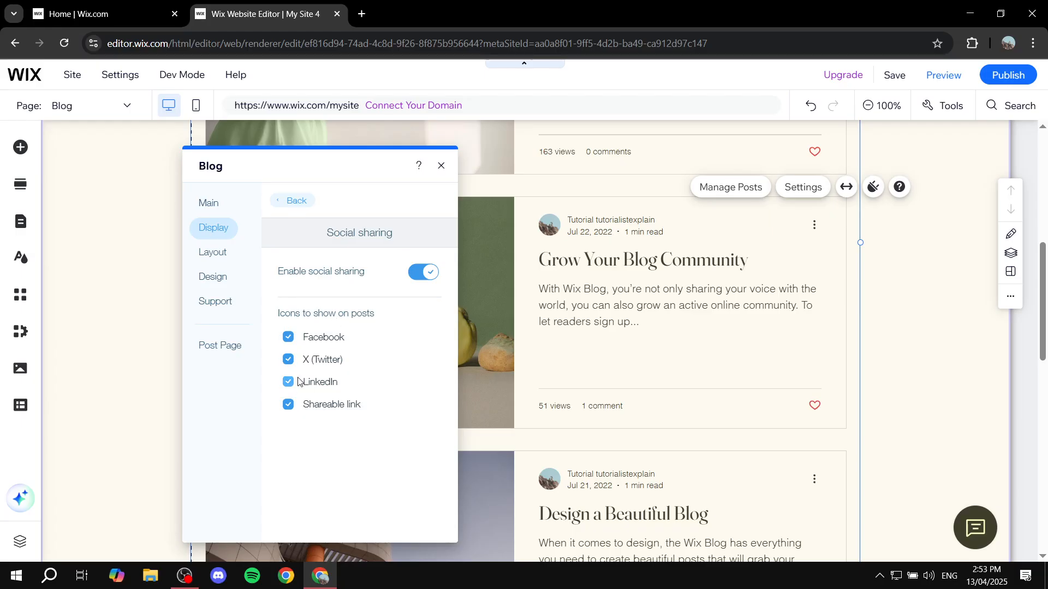
Try the Editorial and Tiled layouts for the blog feed's posts and settle on the Magazine layout
click(228, 258)
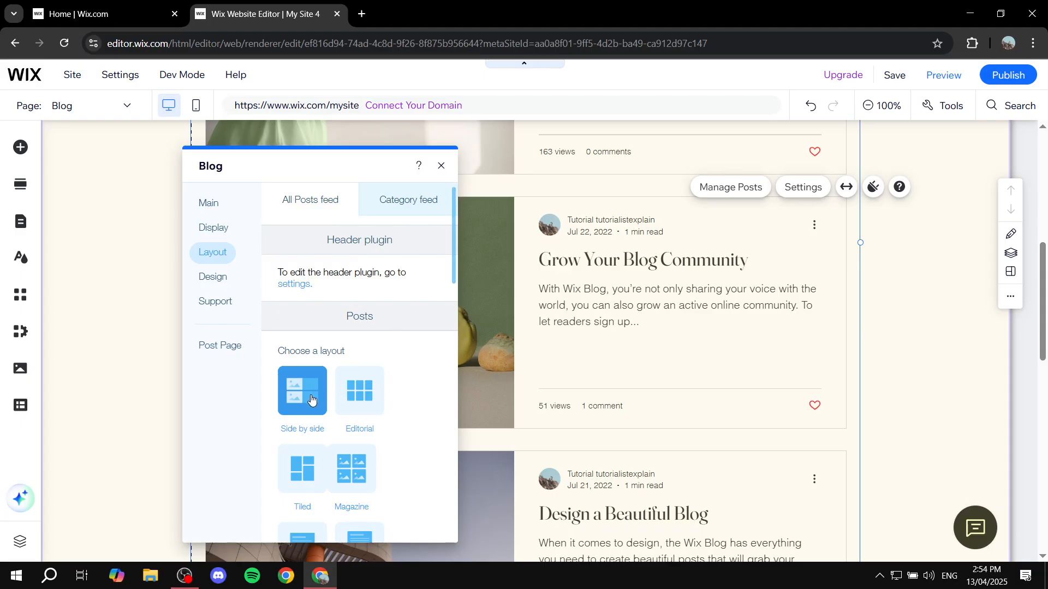
click(362, 397)
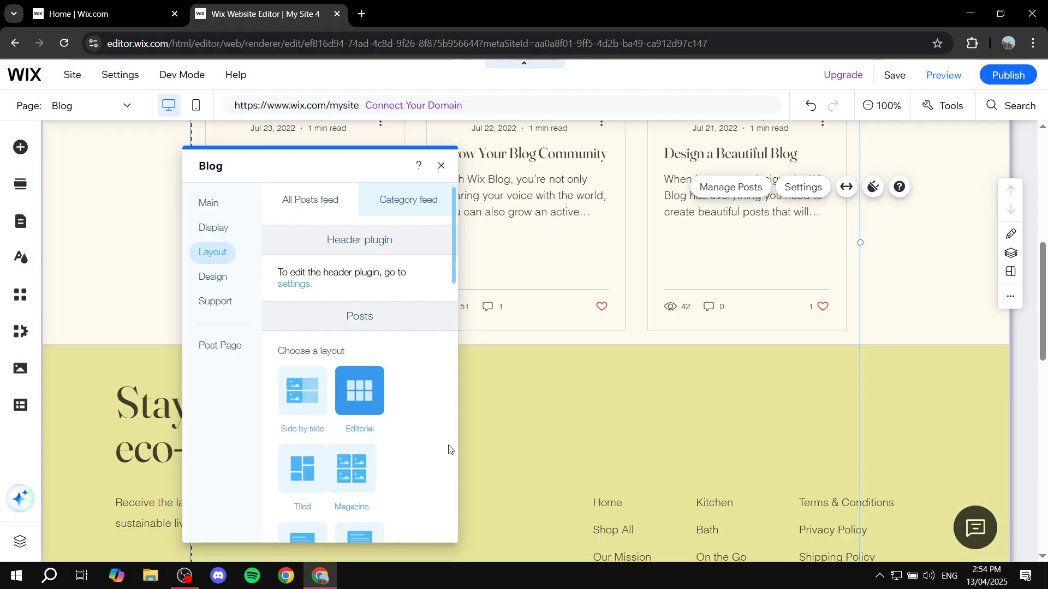
scroll(660, 337, up, 5)
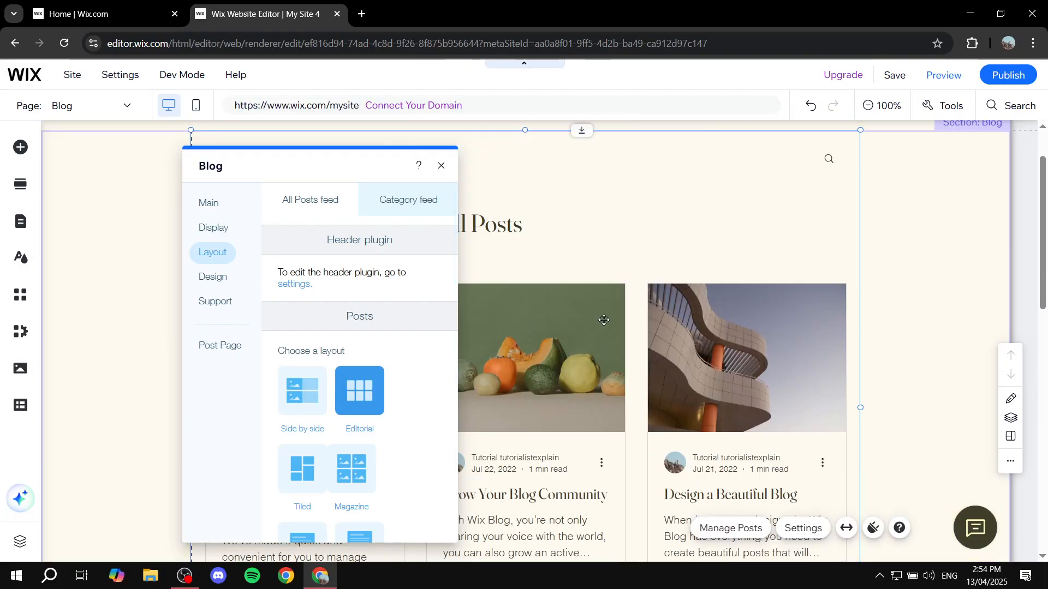
drag(336, 164, 258, 157)
scroll(302, 395, down, 2)
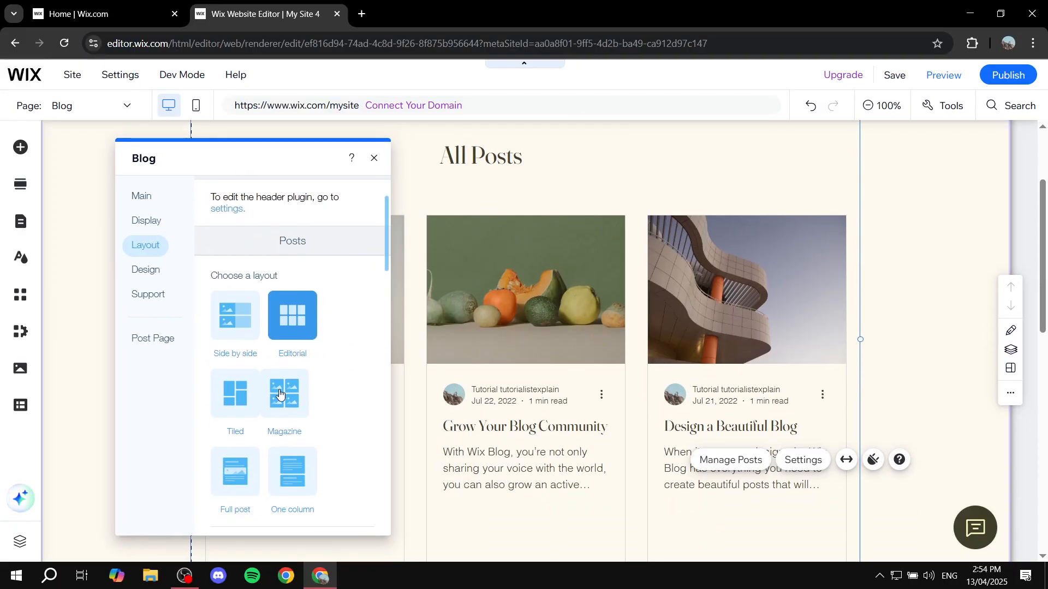
click(231, 398)
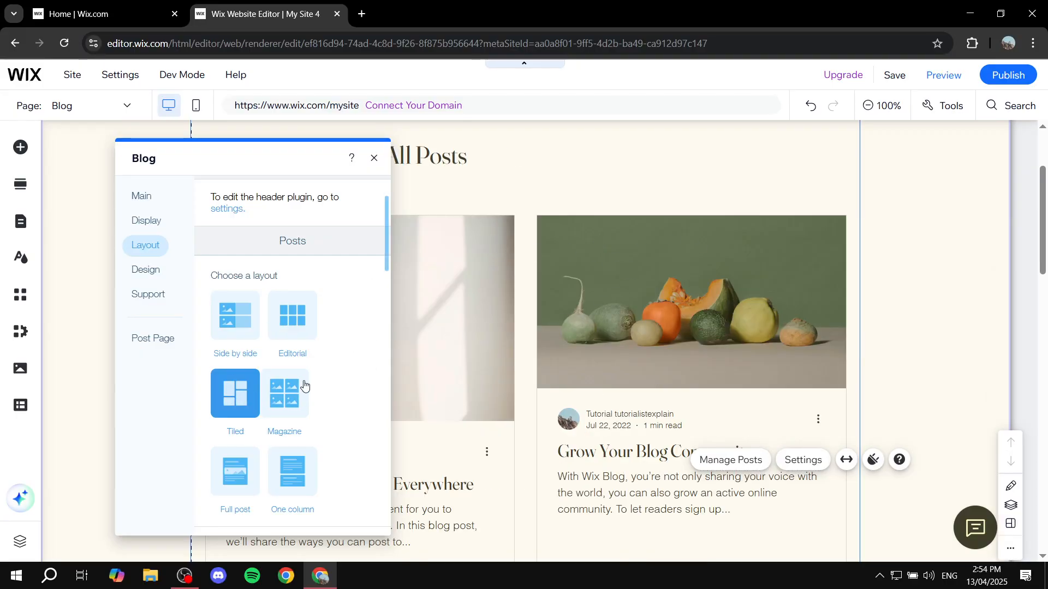
click(307, 381)
Try the 4:3 and 3:4 image ratios for the posts and return to 1:1
scroll(321, 434, down, 1)
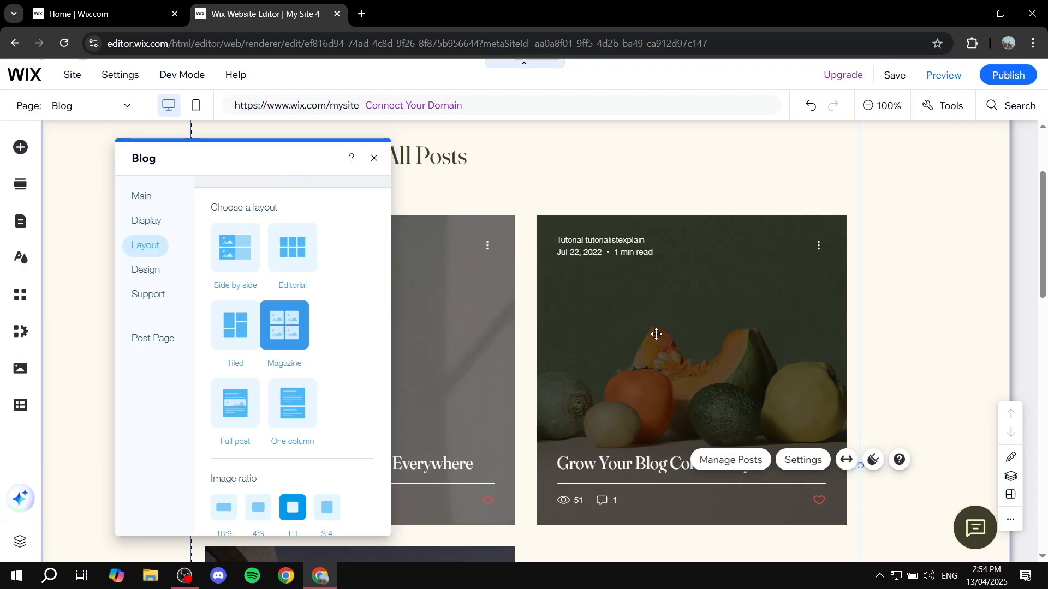
scroll(581, 311, down, 1)
scroll(330, 379, down, 3)
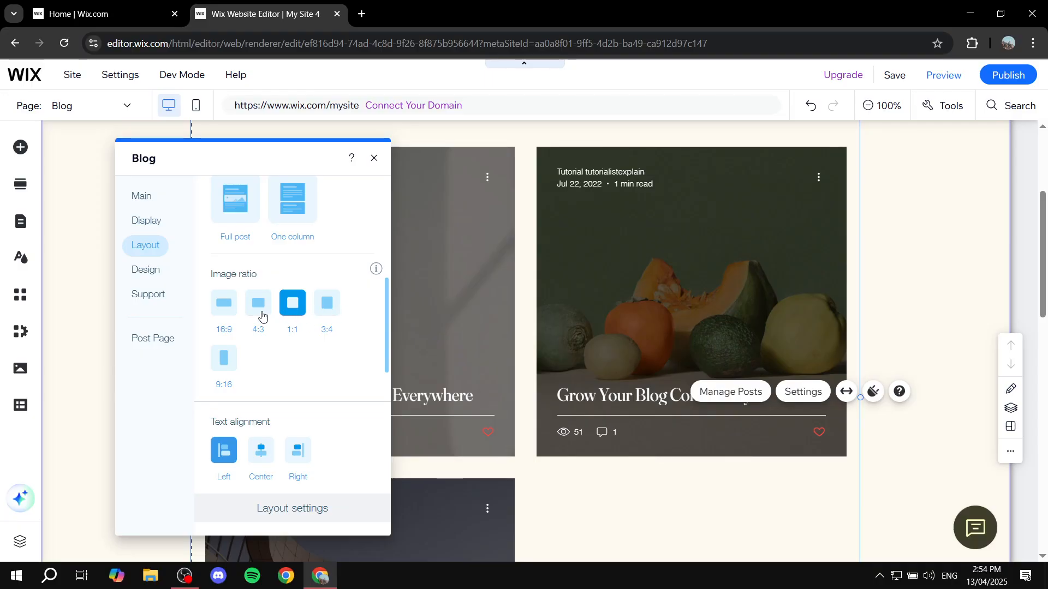
click(259, 309)
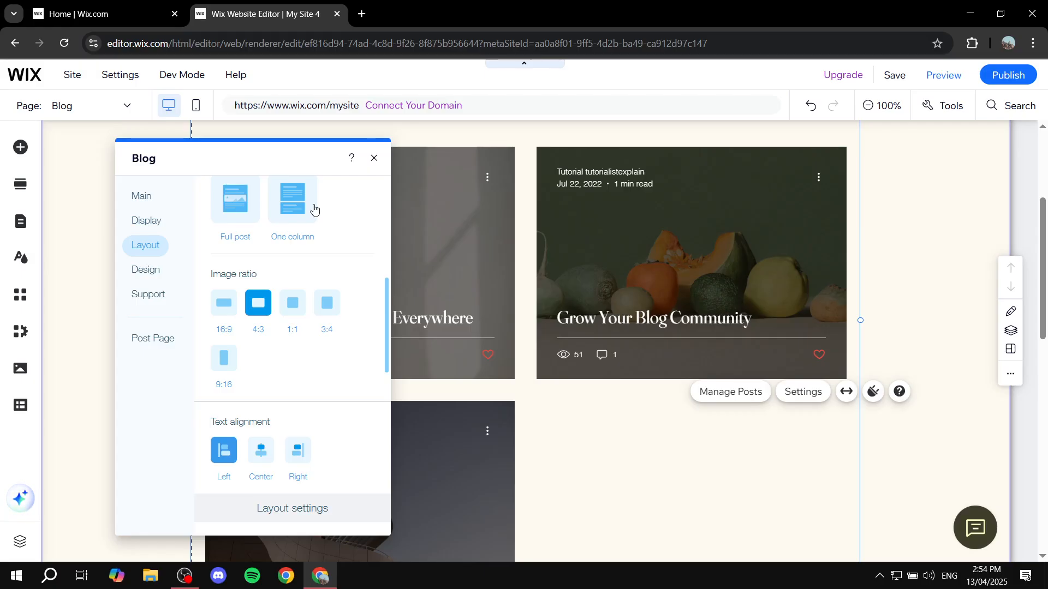
click(327, 303)
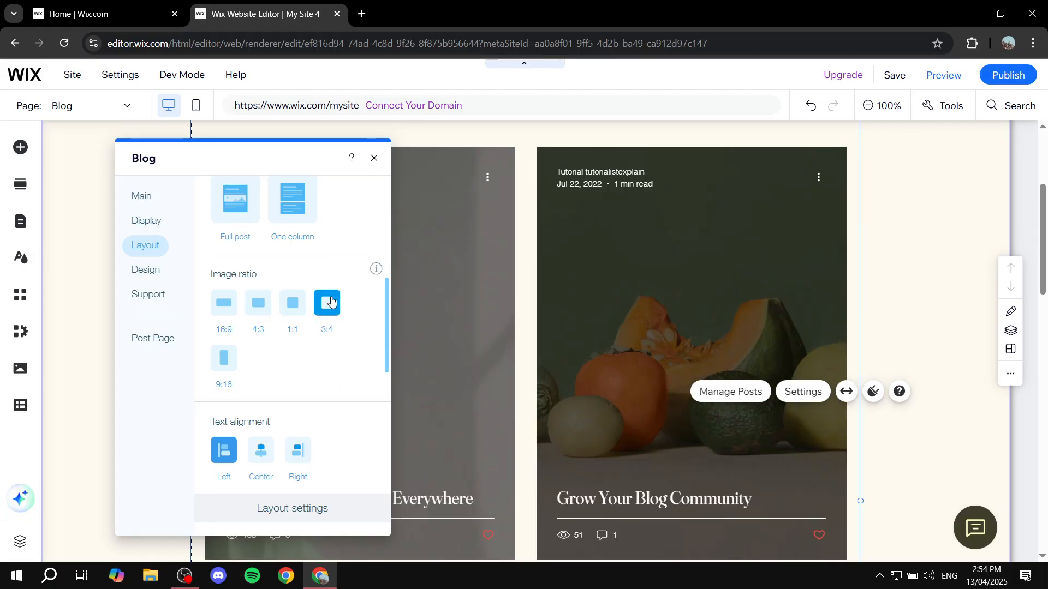
click(301, 307)
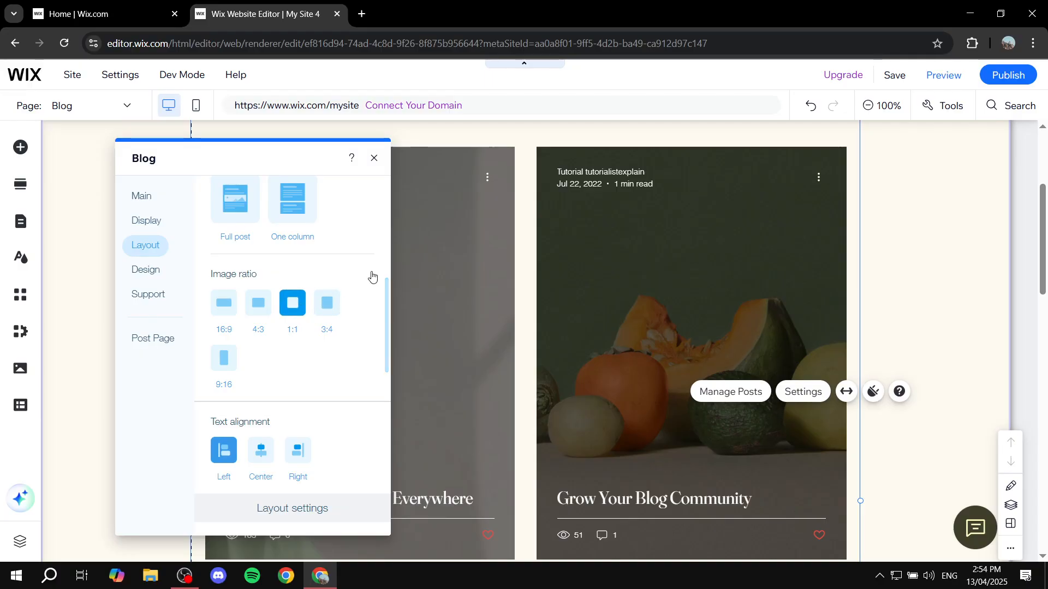
Center the text alignment of the blog feed's posts and switch the cards per row to Set posts per row
scroll(327, 275, down, 1)
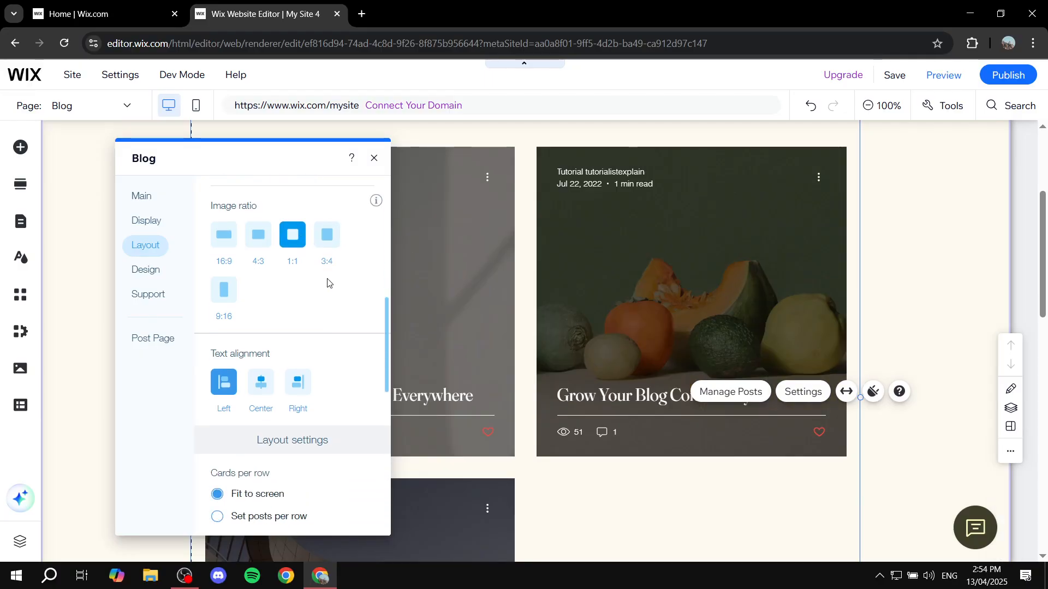
click(268, 388)
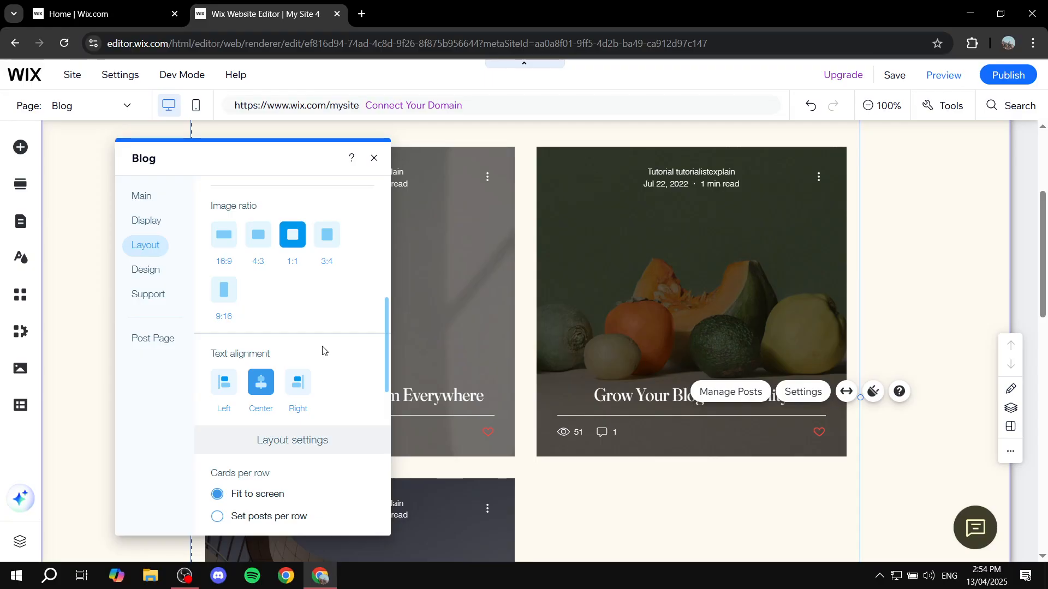
scroll(313, 325, down, 3)
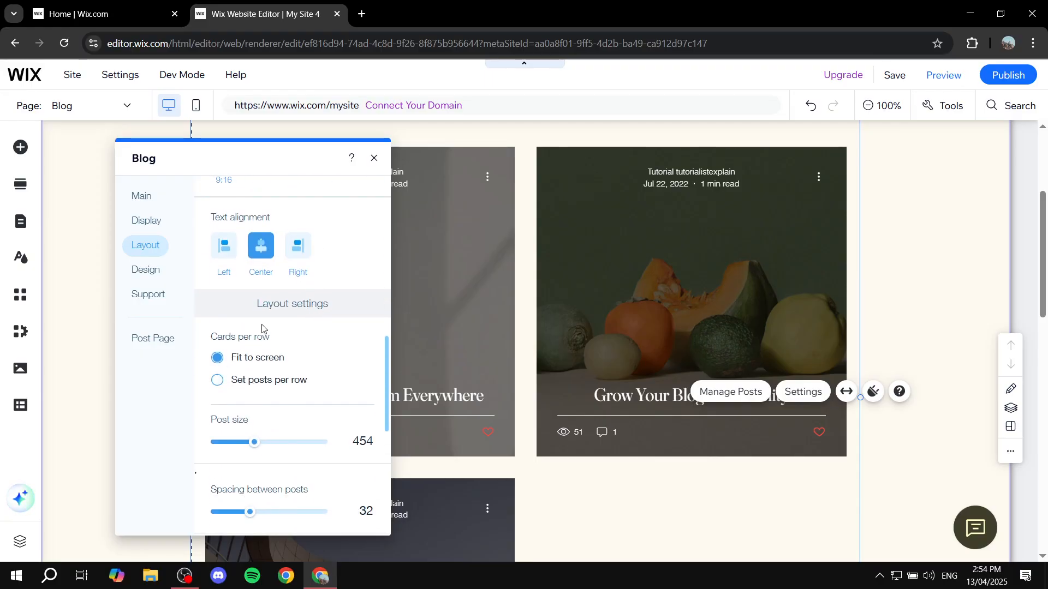
scroll(309, 365, down, 2)
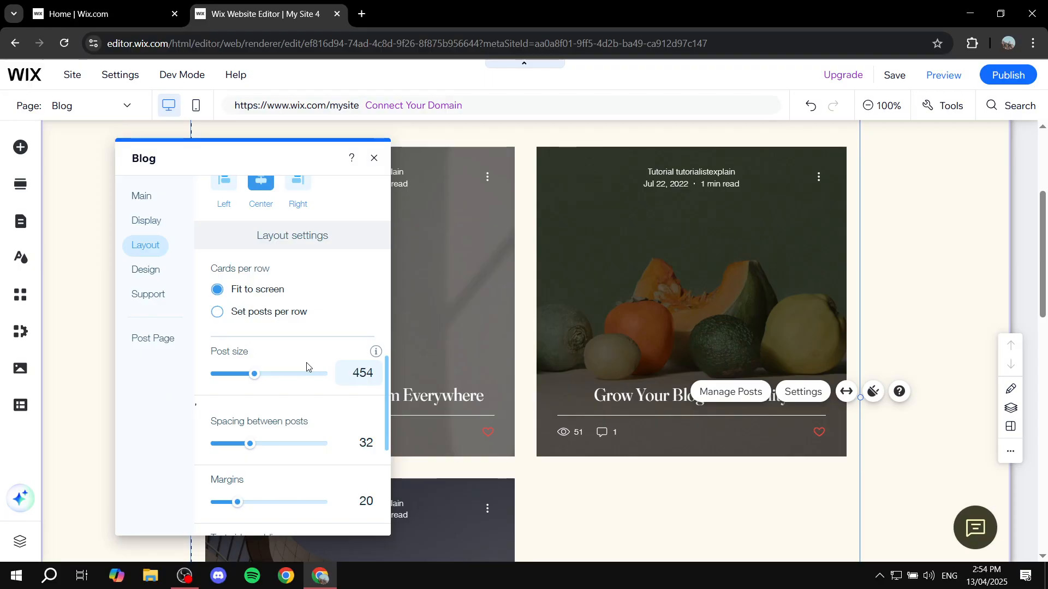
click(240, 313)
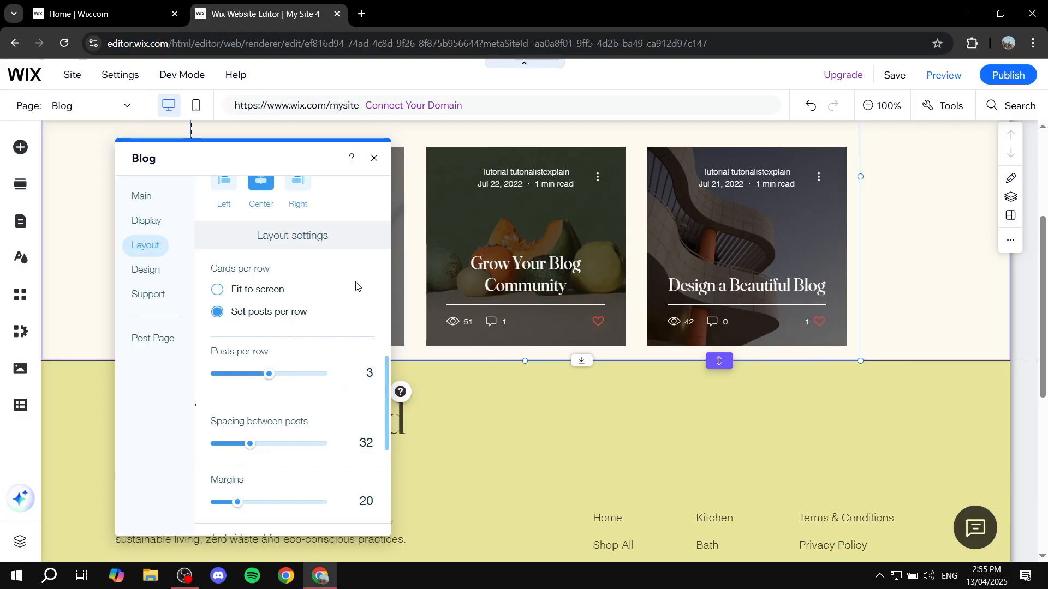
Try a spacing of 64 between the blog feed's posts and return it to 32
scroll(331, 332, down, 1)
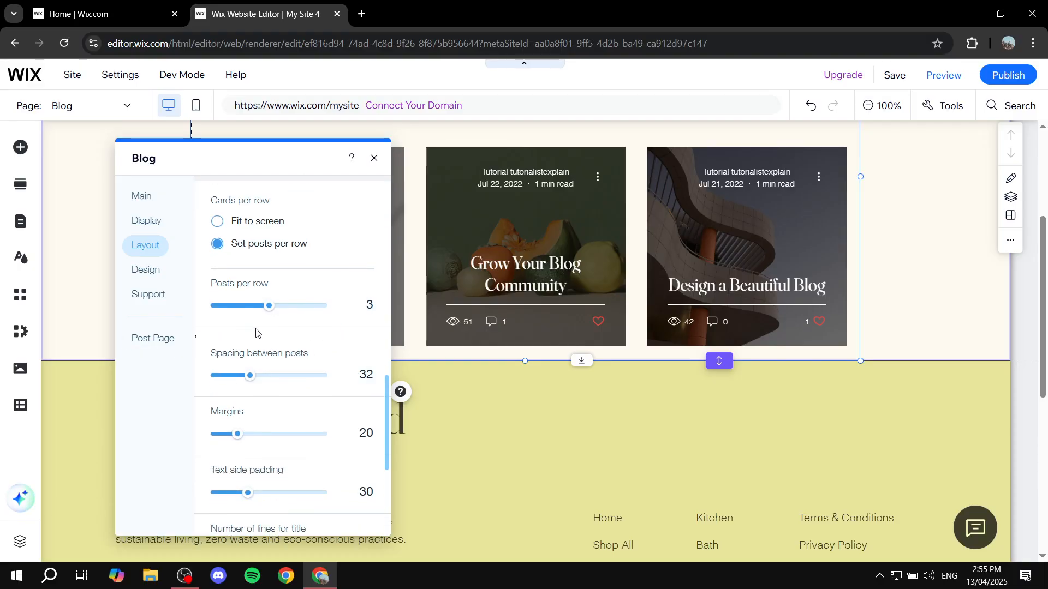
scroll(279, 370, down, 1)
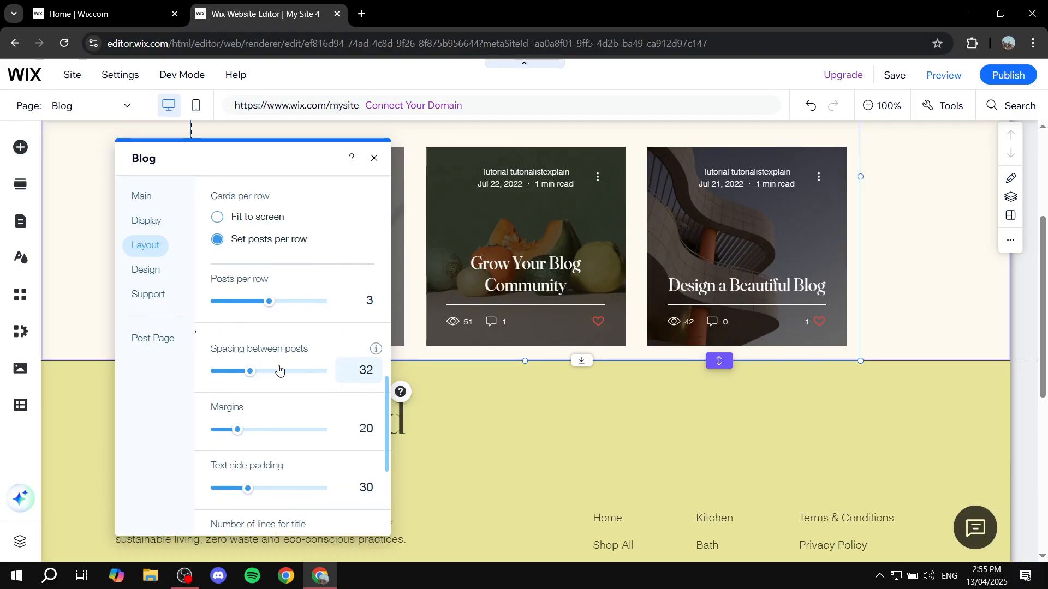
scroll(279, 370, down, 2)
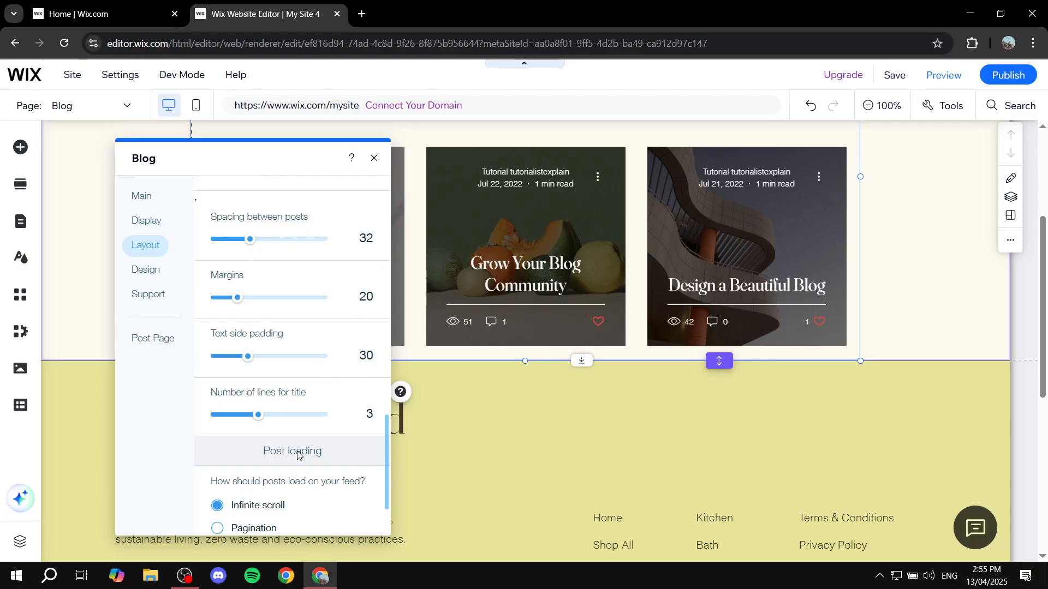
scroll(271, 373, up, 2)
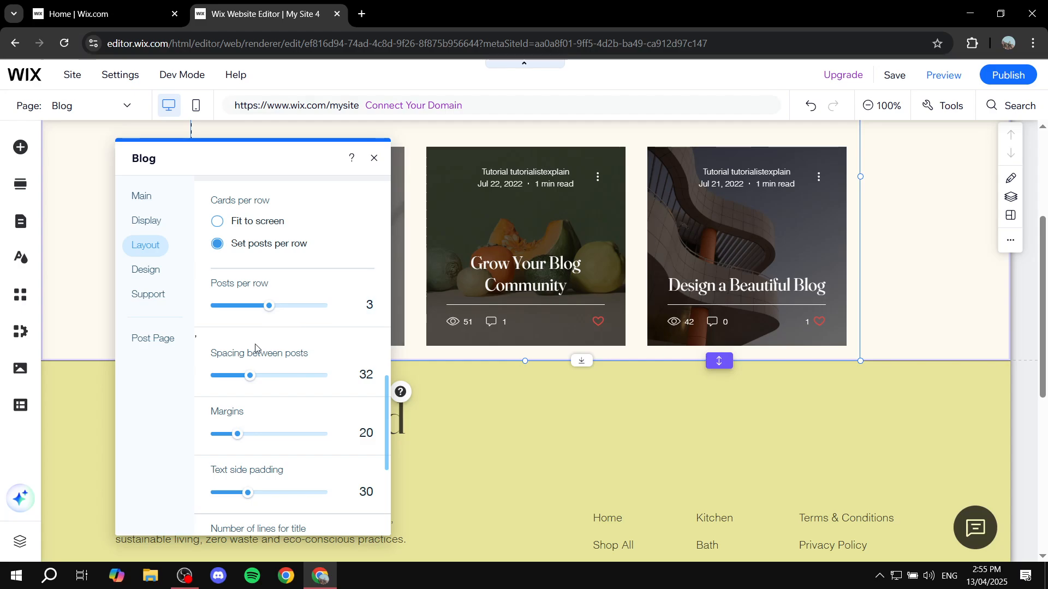
drag(250, 380, 287, 381)
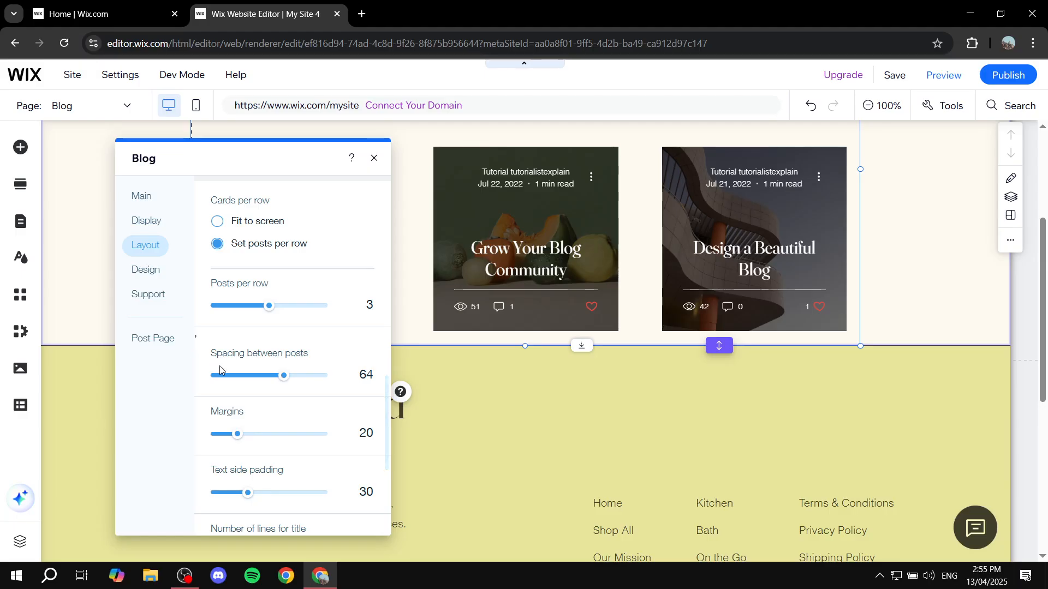
click(251, 381)
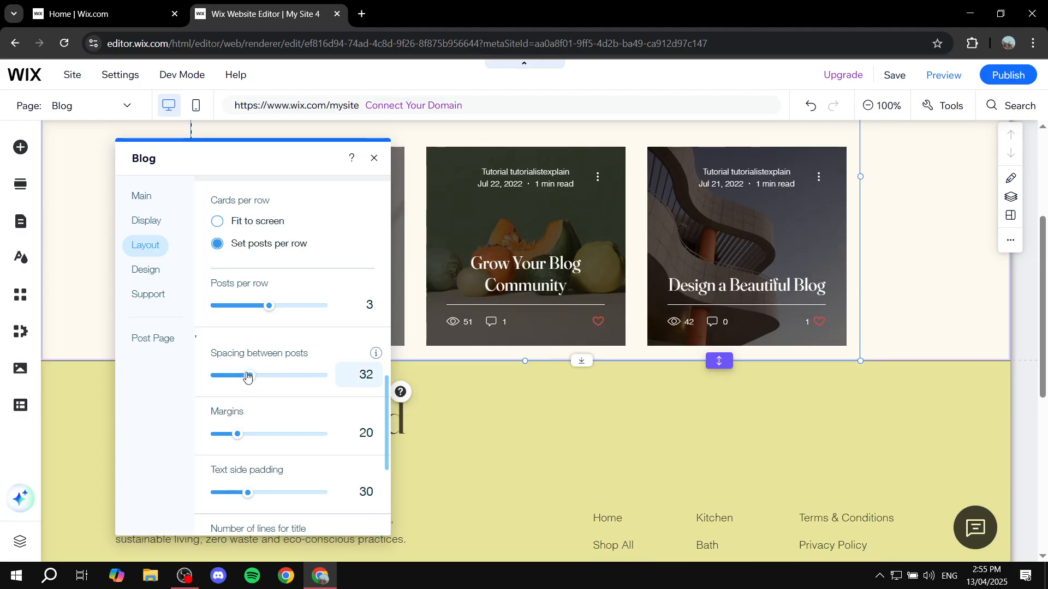
View the post loading options of the All Posts feed and the layout options of the Category feed
scroll(267, 373, down, 4)
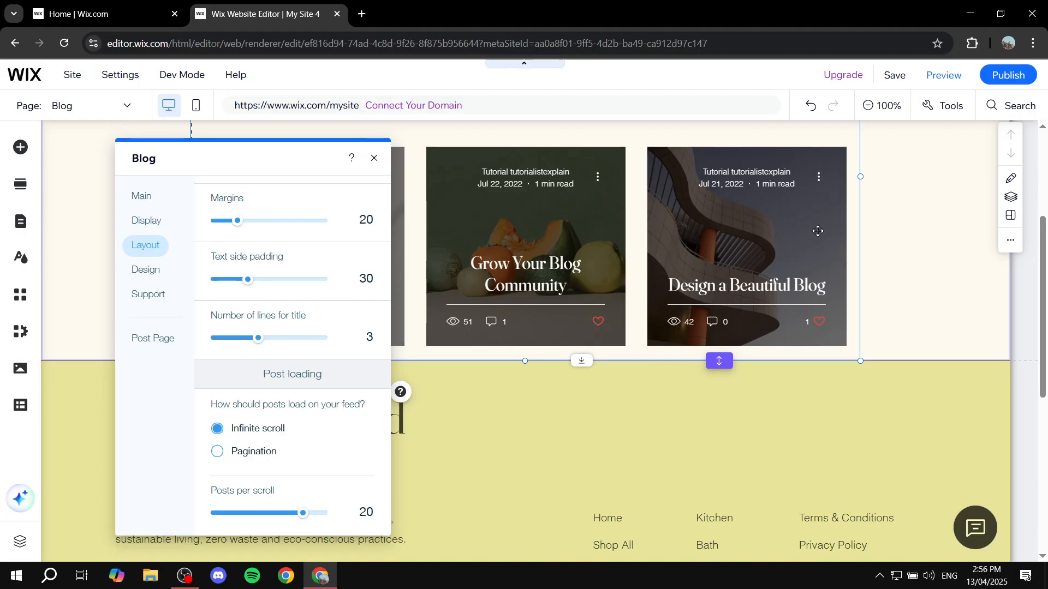
scroll(316, 358, up, 5)
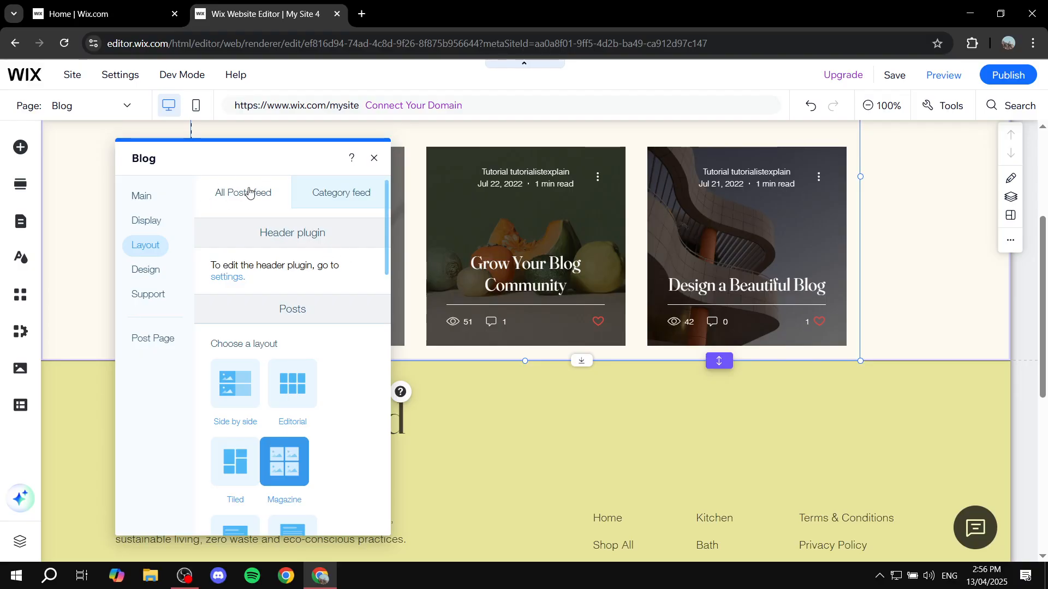
click(335, 199)
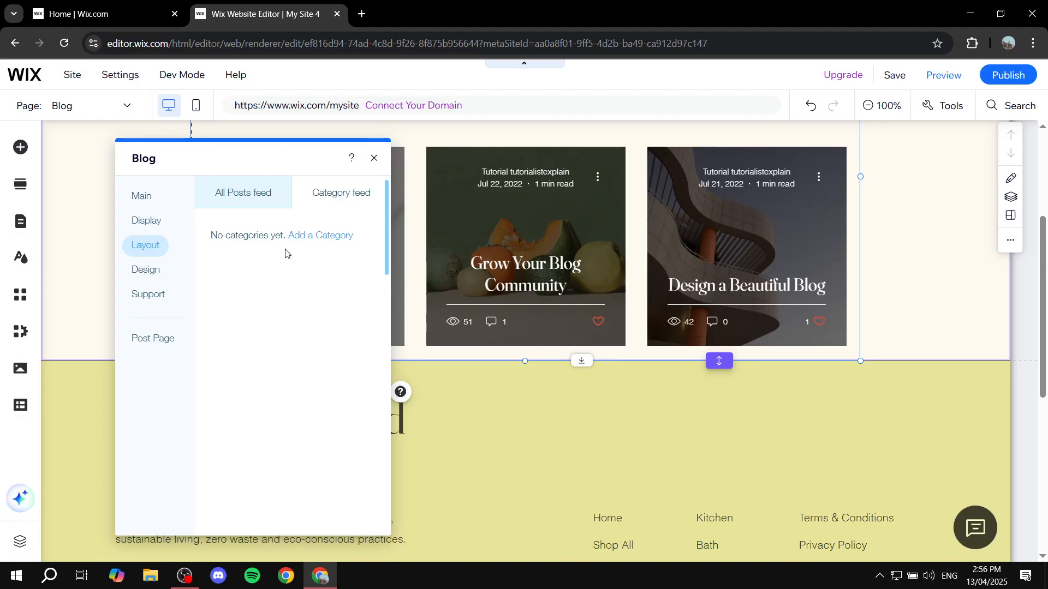
click(254, 203)
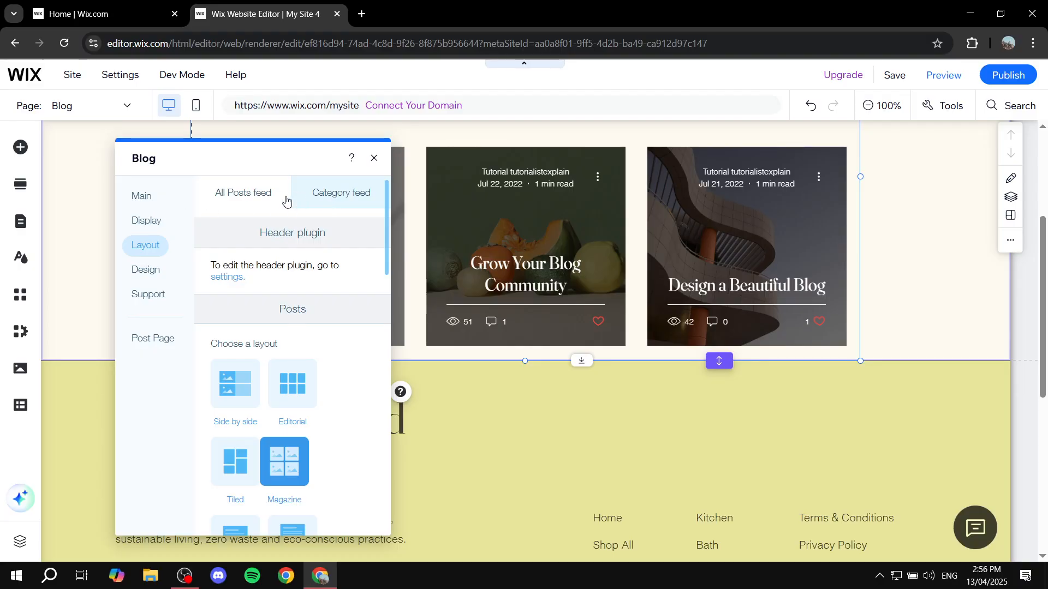
View the blog menu's font and background options in the Navigation design settings
click(152, 272)
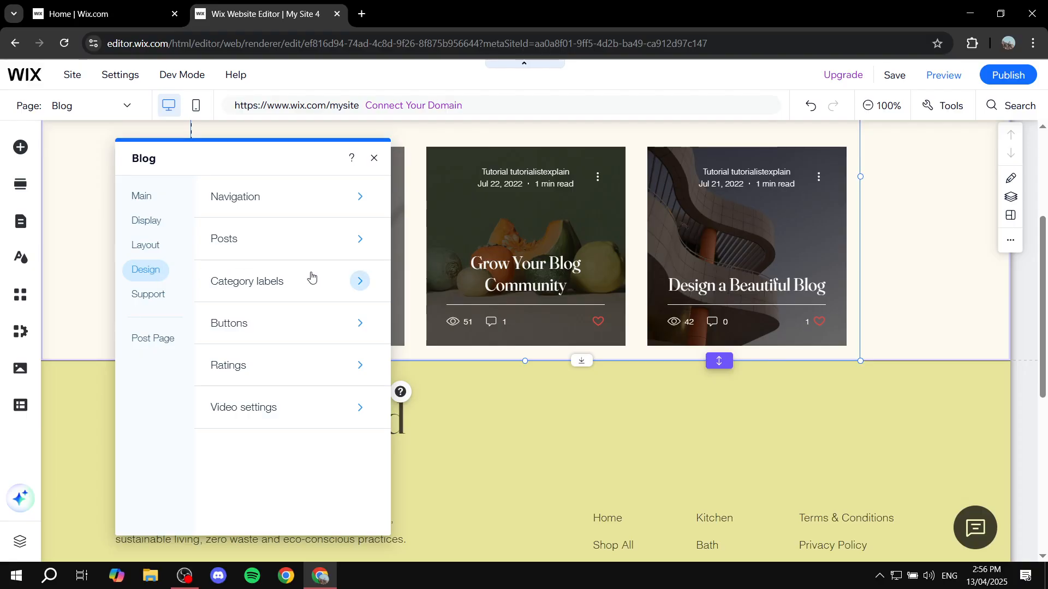
click(317, 200)
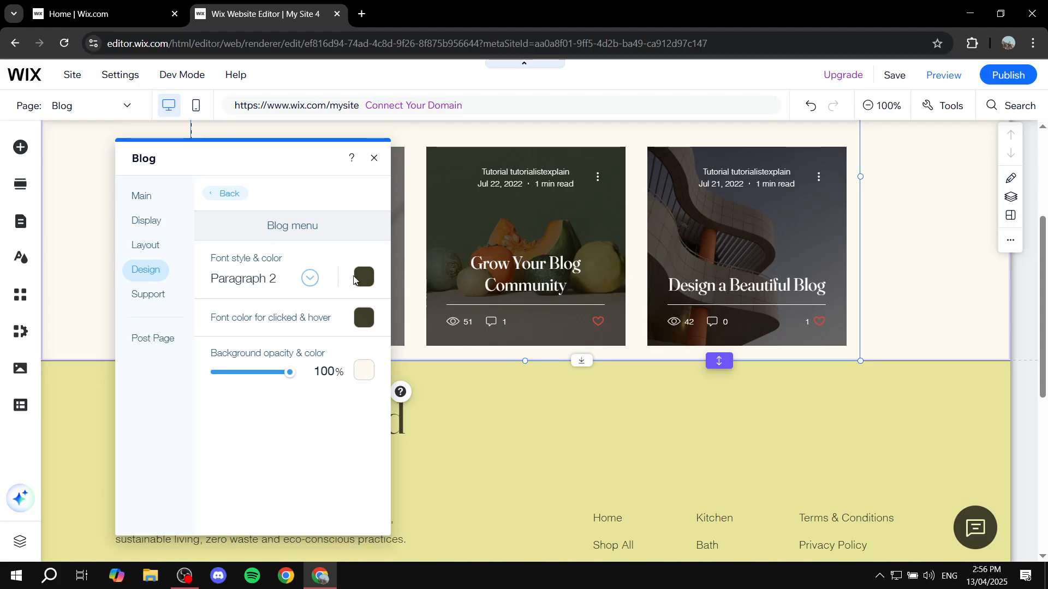
click(227, 195)
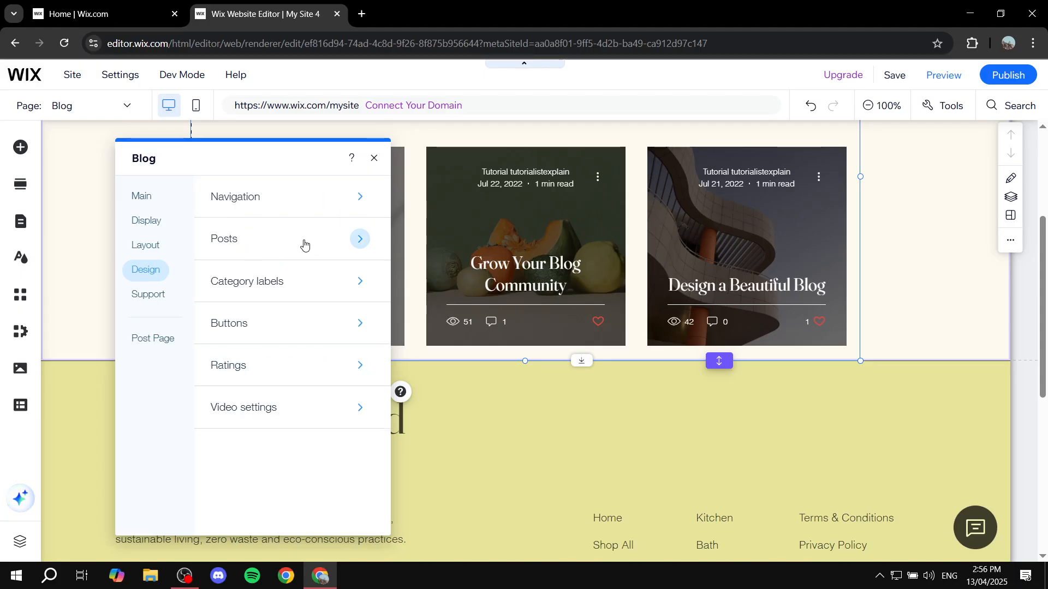
Set the overlay color opacity of the posts in the All Posts feed to 35%
click(256, 244)
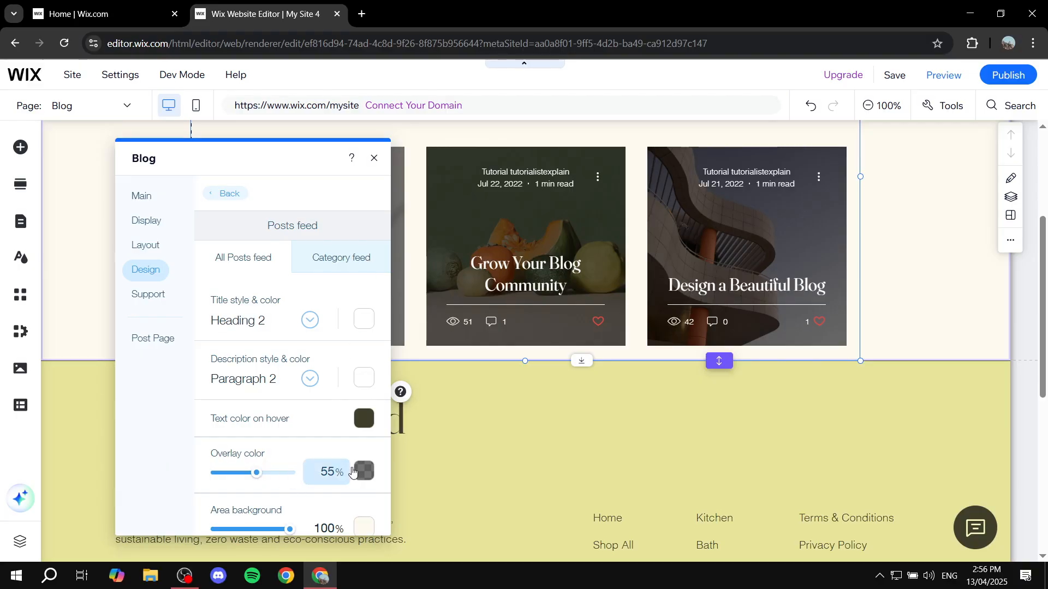
mouse_move(257, 475)
mouse_down()
mouse_move(189, 467)
mouse_move(269, 469)
mouse_move(242, 473)
mouse_up()
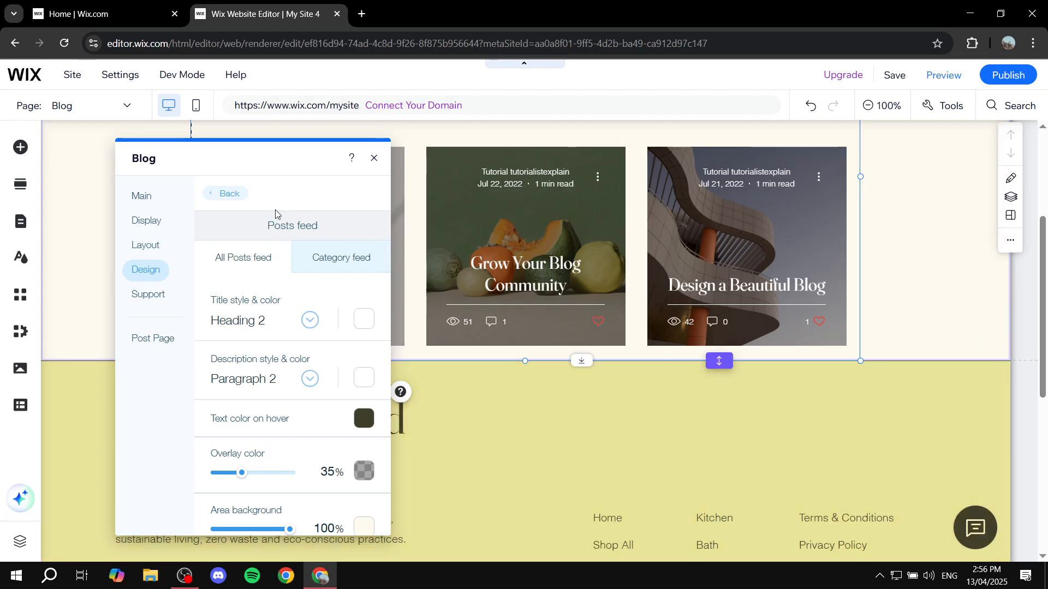
click(227, 194)
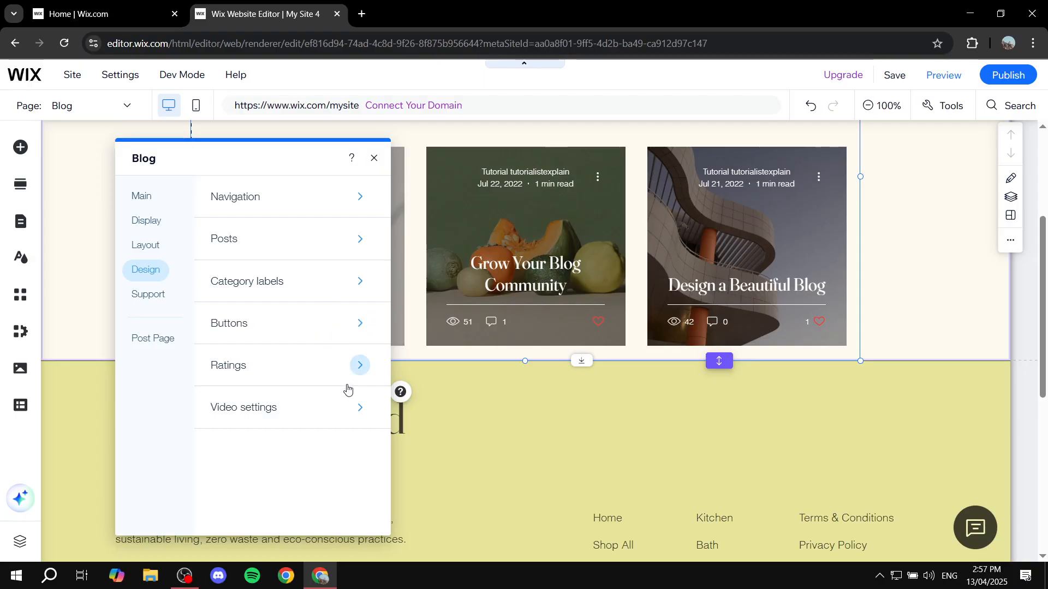
View the design options for the blog's ratings and button style
click(306, 365)
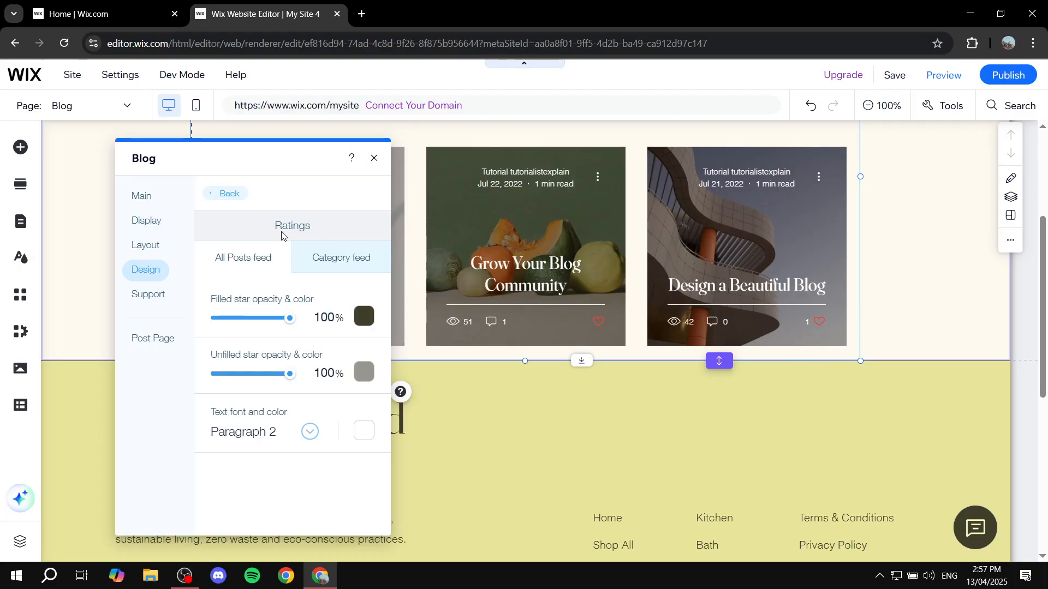
click(226, 194)
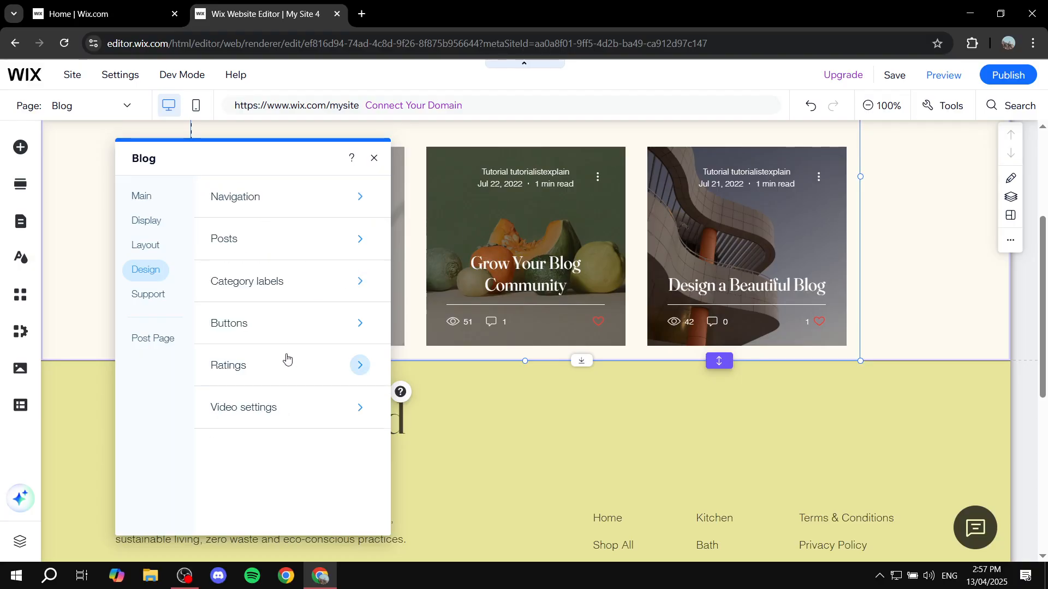
click(286, 324)
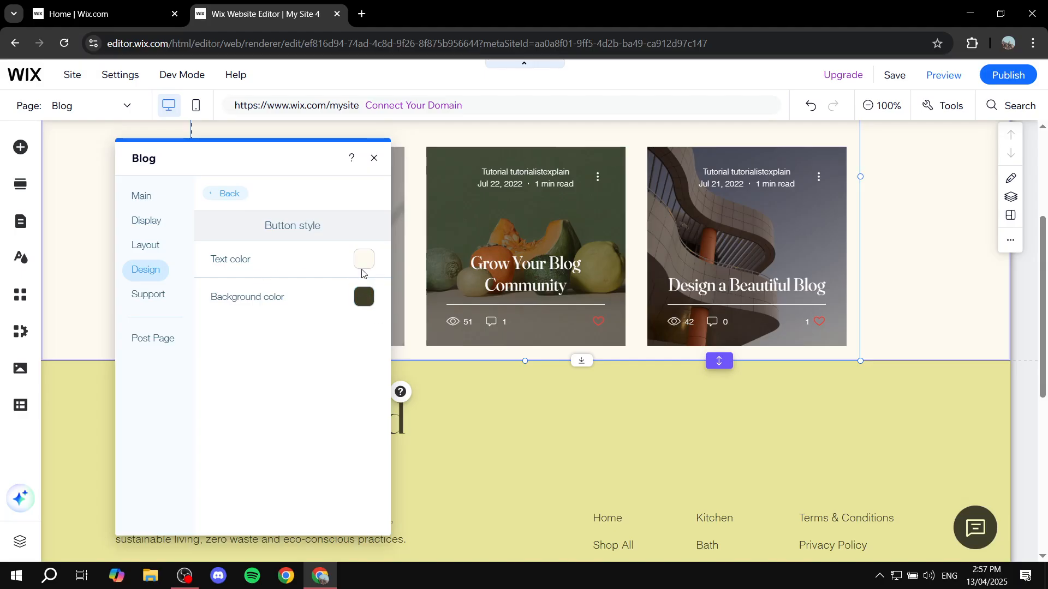
click(235, 193)
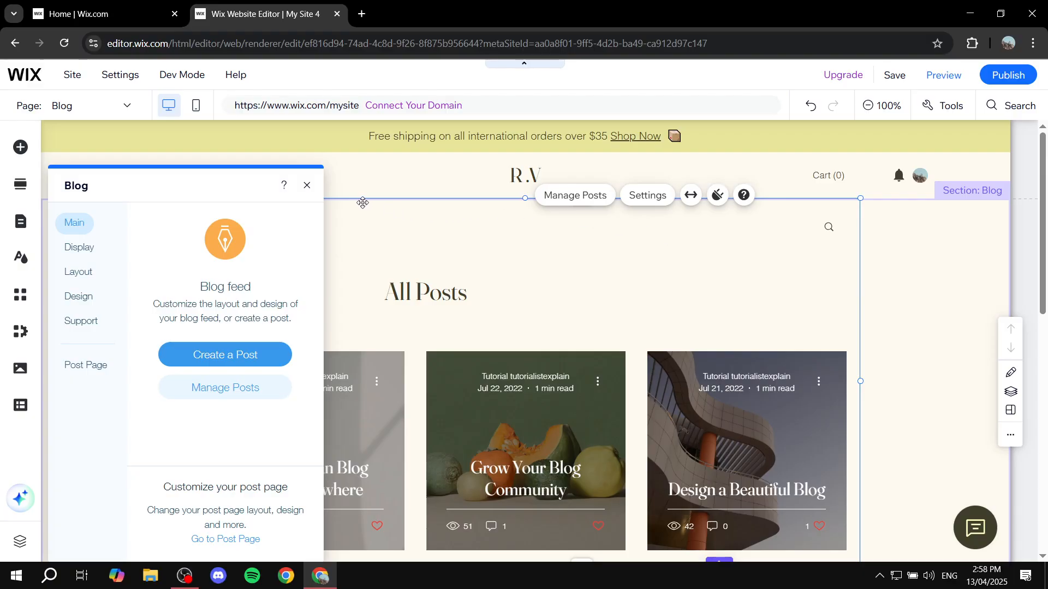
Close the Blog settings and switch the editor to the Post page under Blog Pages
click(306, 186)
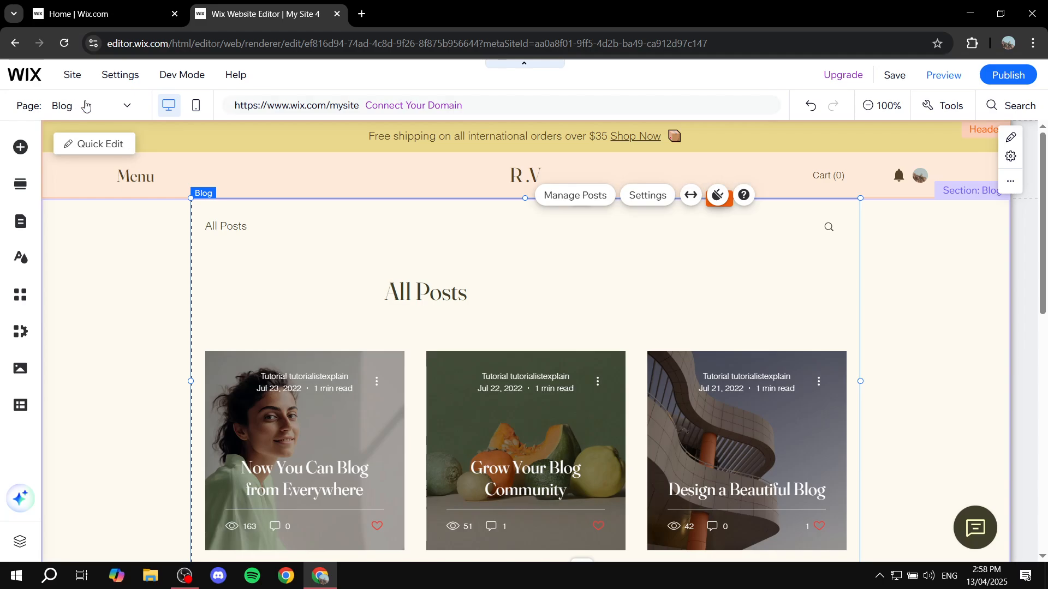
click(84, 104)
scroll(96, 308, down, 10)
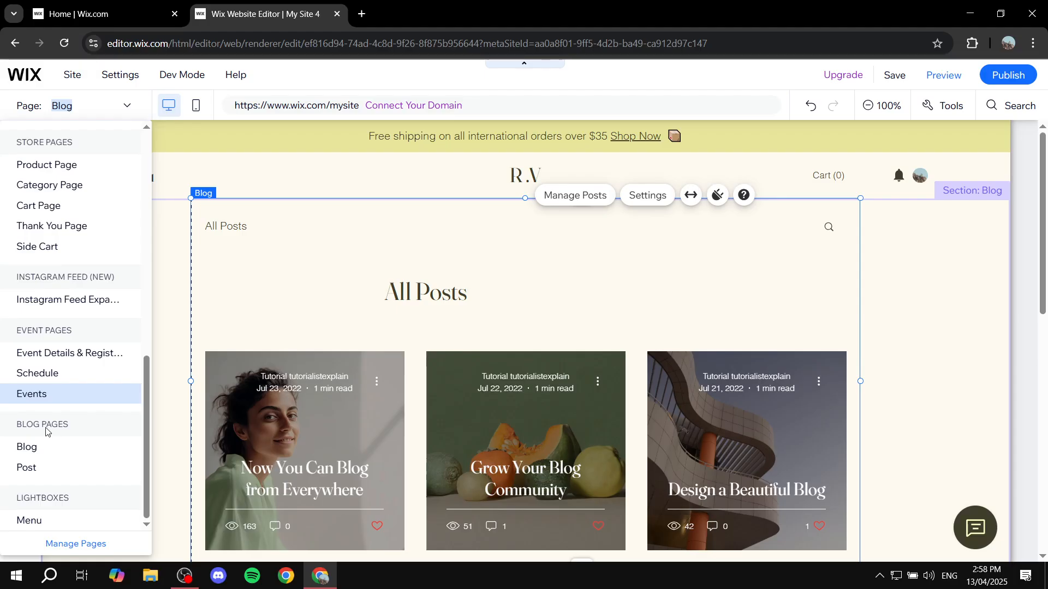
click(32, 468)
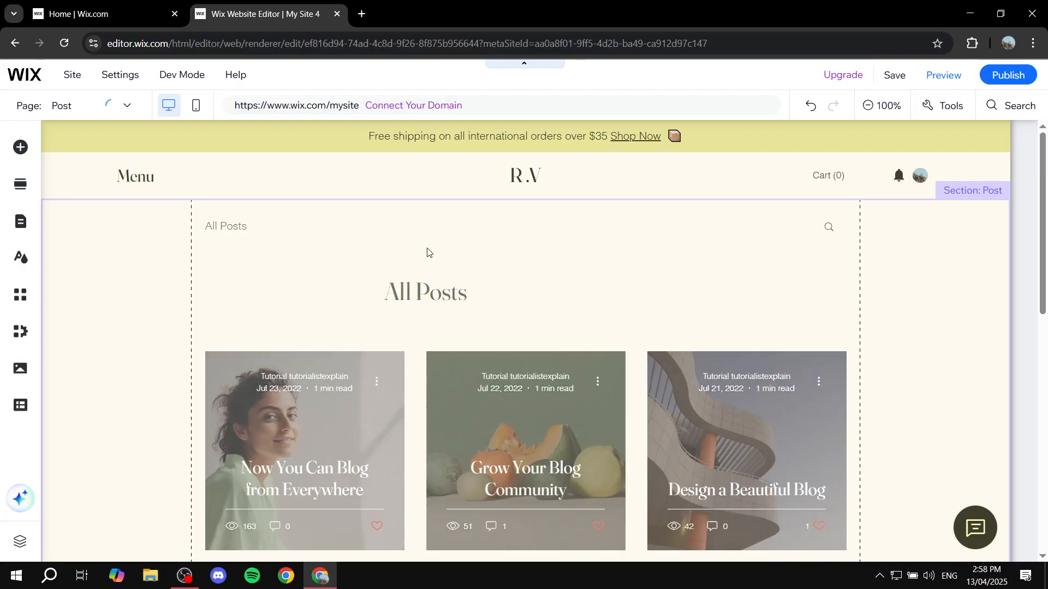
Try stretching the Post element to full width, turn the stretch off again and close its settings
click(702, 301)
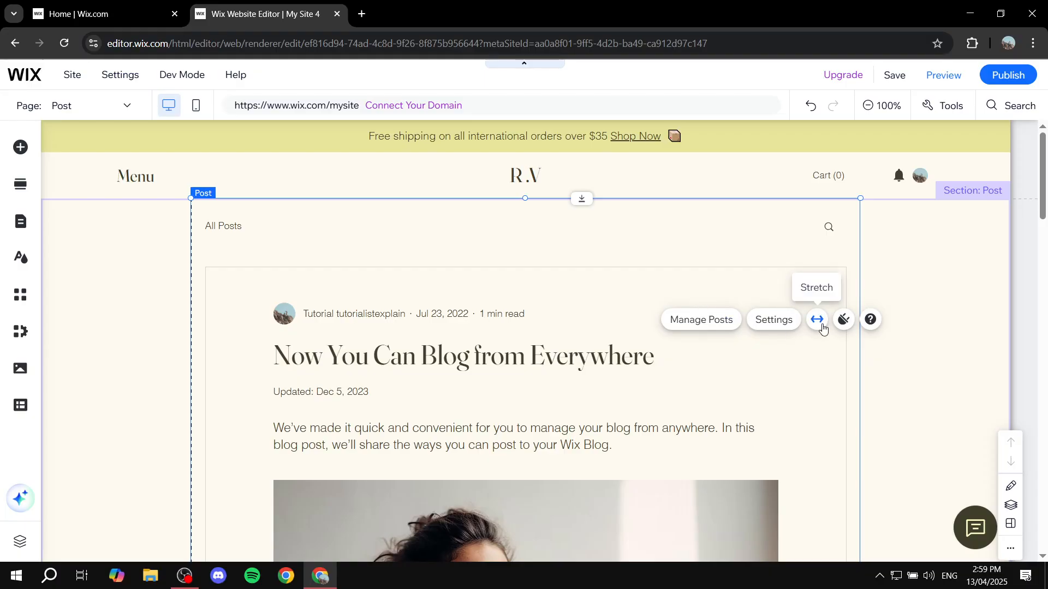
click(817, 320)
click(931, 268)
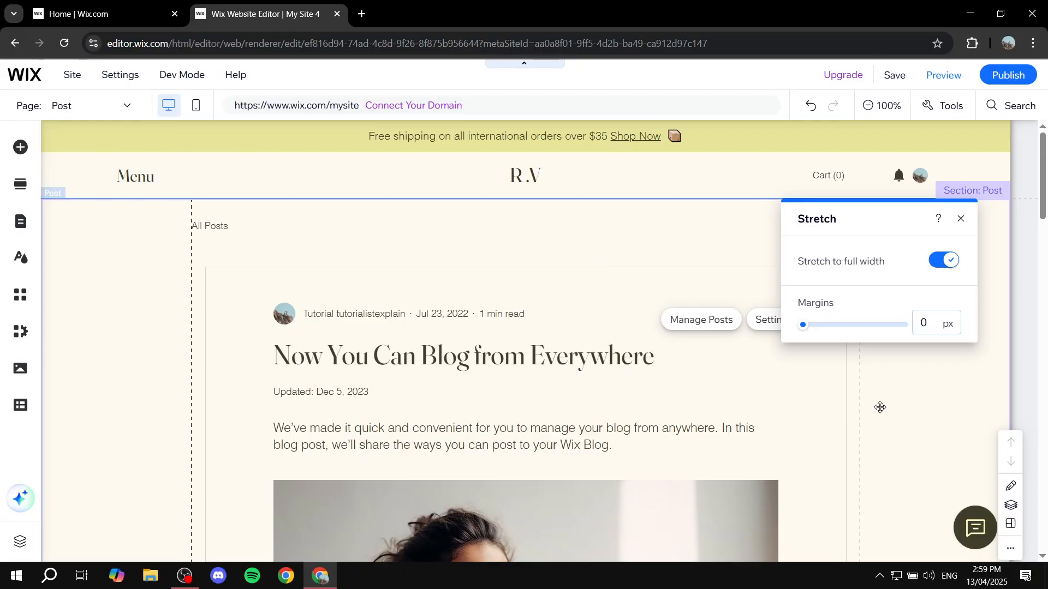
click(948, 262)
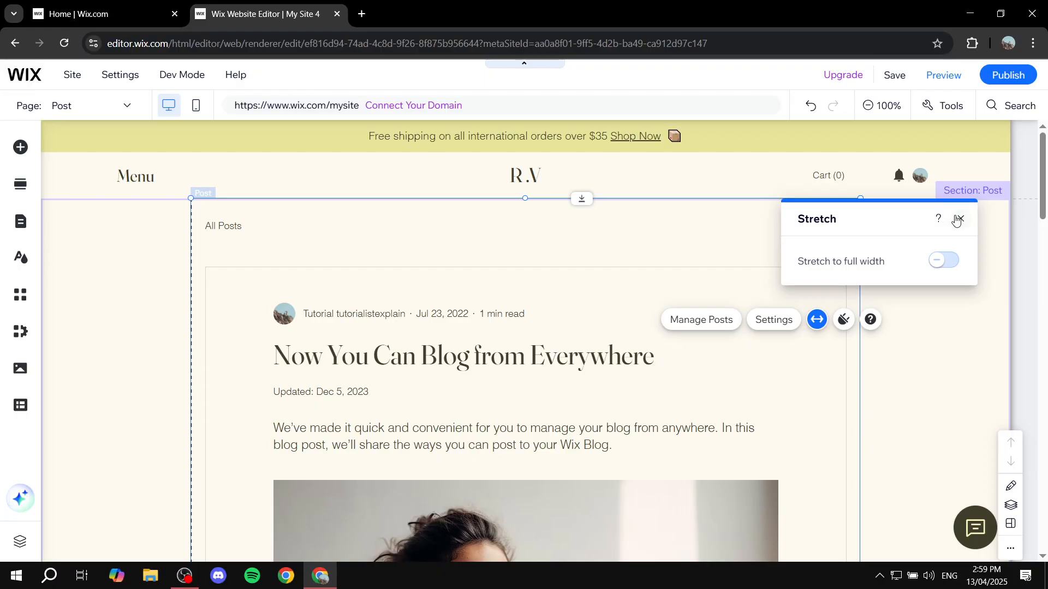
click(959, 220)
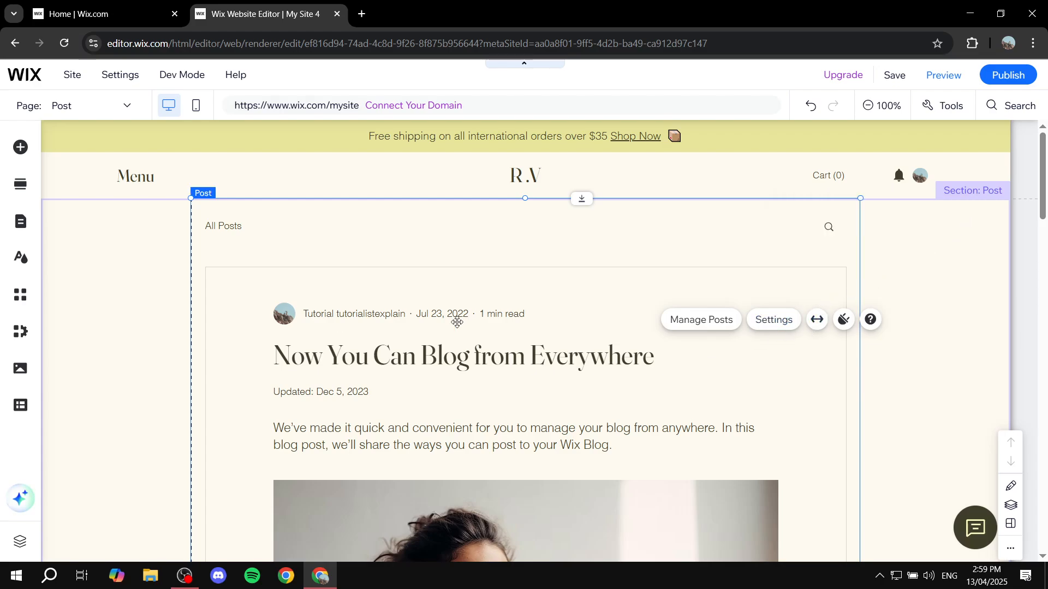
Look through the Post page's body text, sharing icons and Recent Posts section
scroll(456, 327, down, 10)
scroll(457, 332, down, 4)
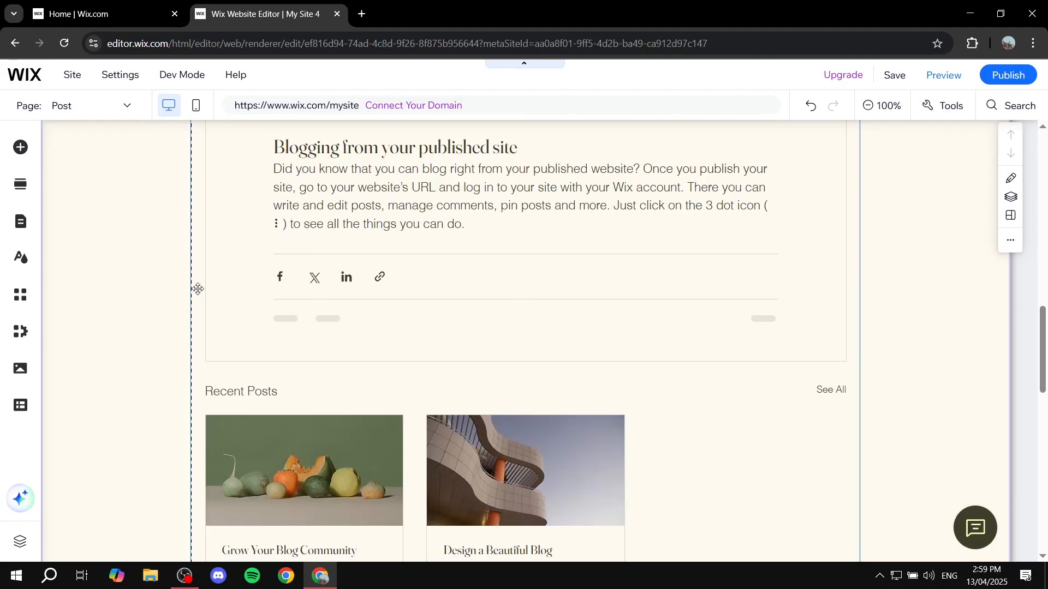
scroll(415, 284, up, 1)
scroll(449, 275, up, 1)
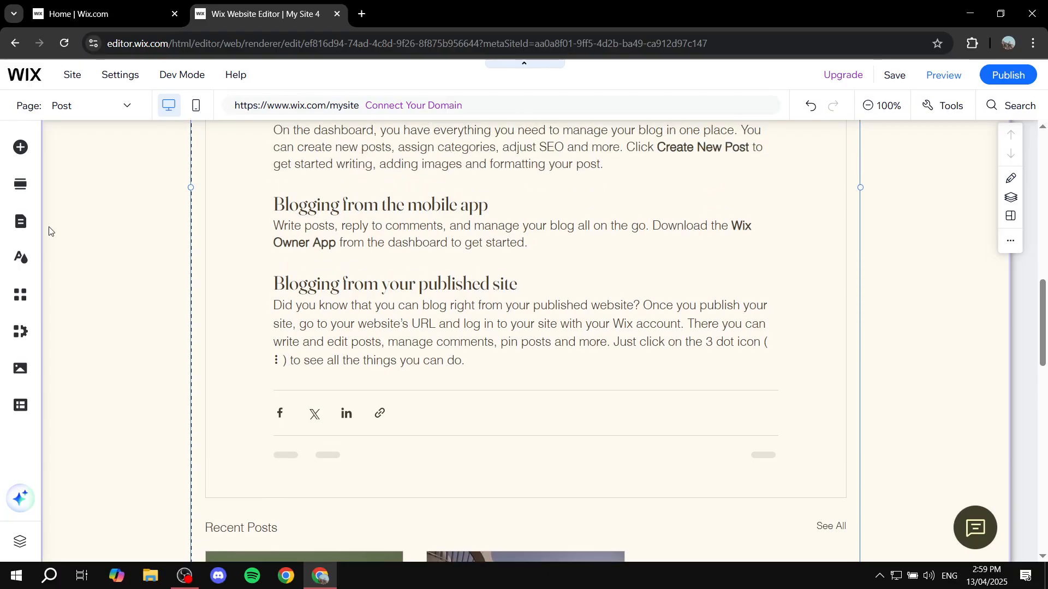
scroll(415, 221, up, 1)
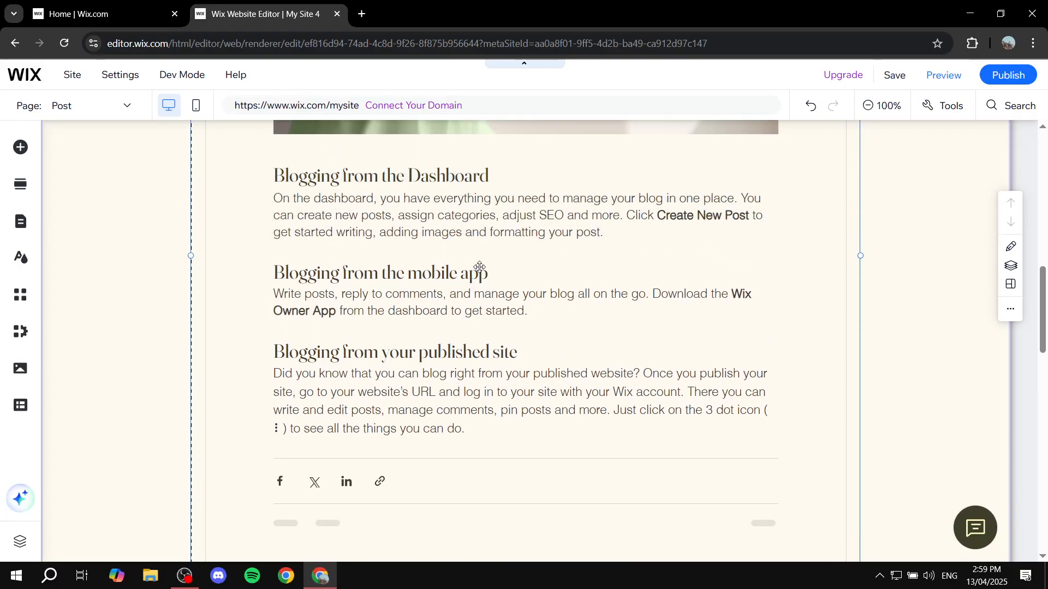
Select the Post element on the Post page and open its settings at the display options
scroll(500, 297, up, 8)
scroll(481, 304, up, 1)
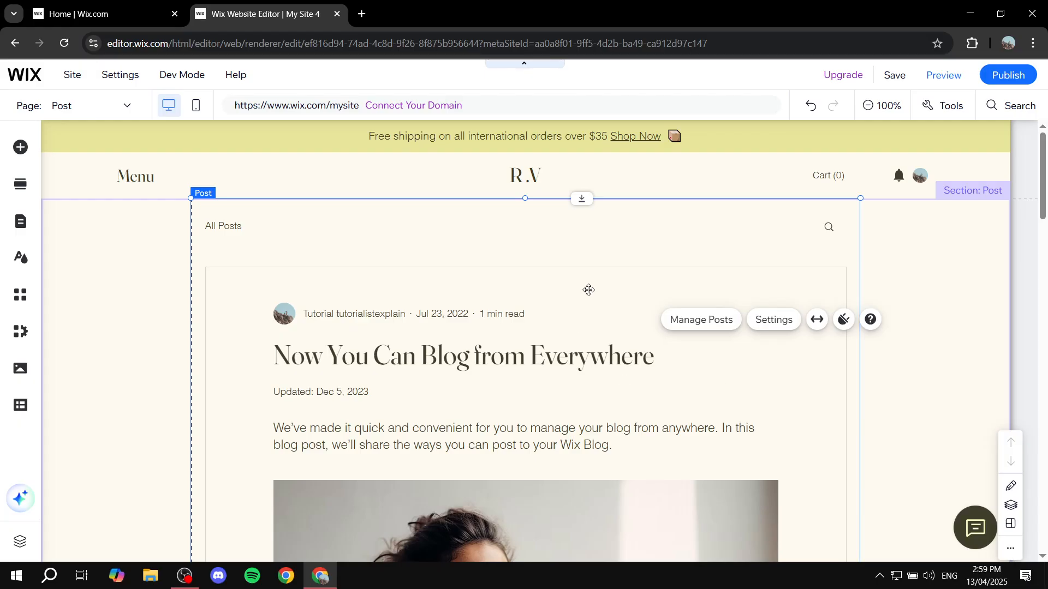
click(748, 300)
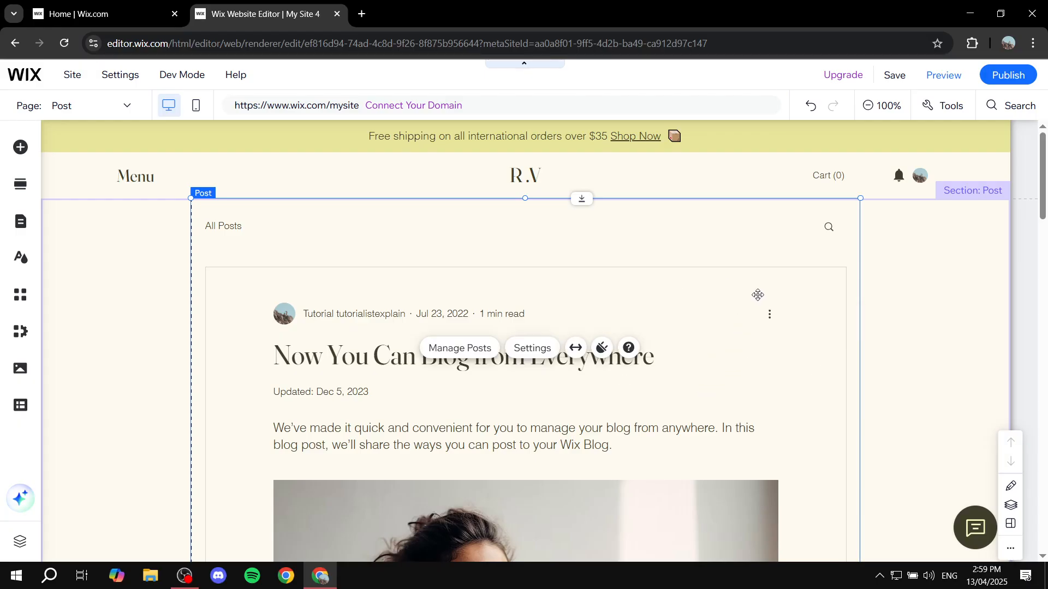
click(758, 294)
click(843, 264)
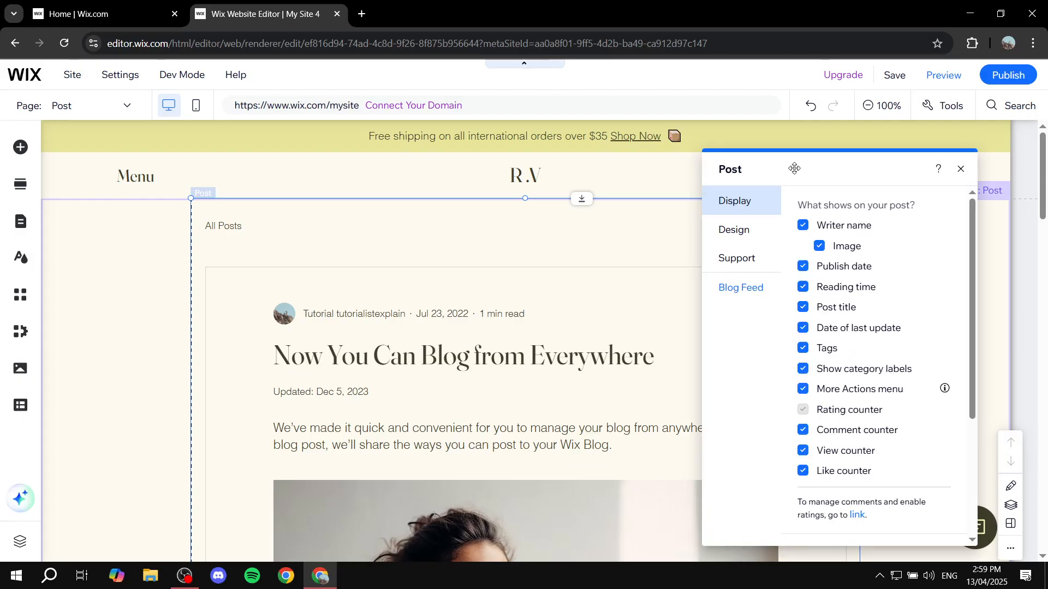
mouse_move(794, 168)
mouse_down()
mouse_move(836, 160)
mouse_move(240, 158)
mouse_move(139, 170)
mouse_move(896, 162)
mouse_move(732, 158)
mouse_move(796, 164)
mouse_up()
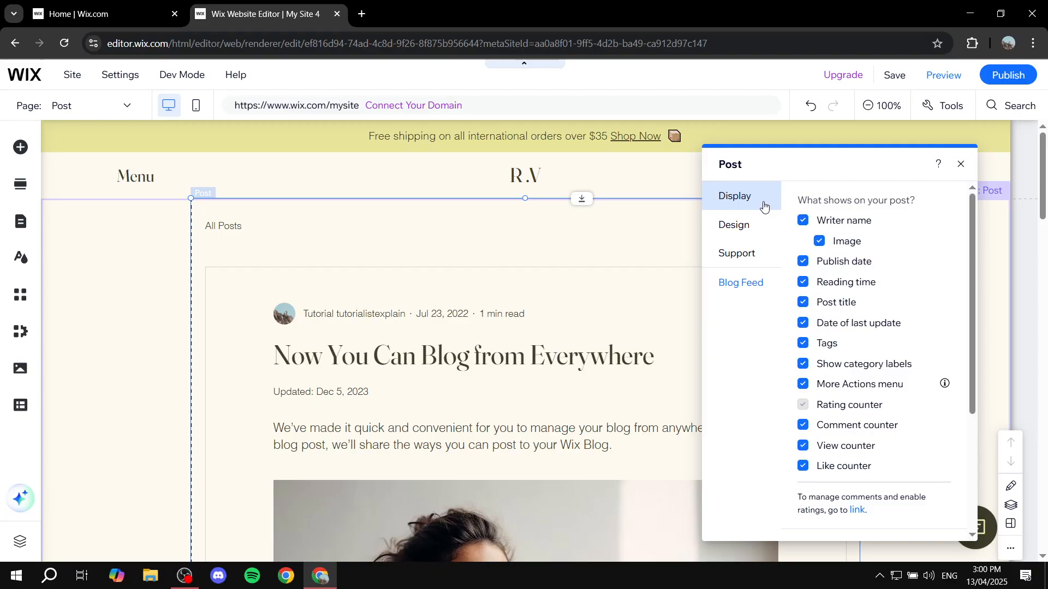
Try hiding the post's writer name, writer image and reading time, and show each of them again
click(803, 220)
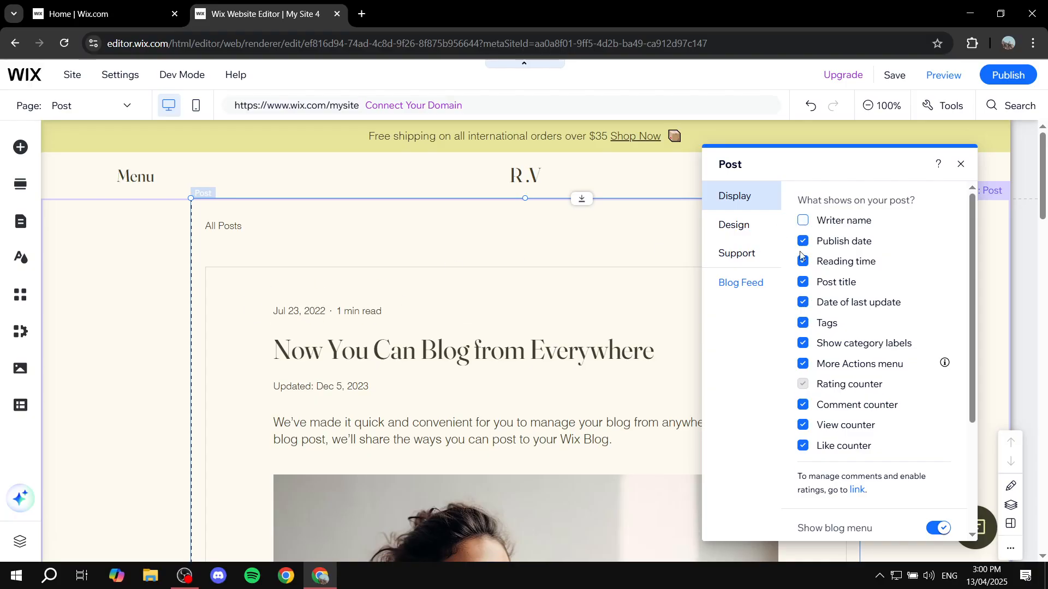
click(802, 220)
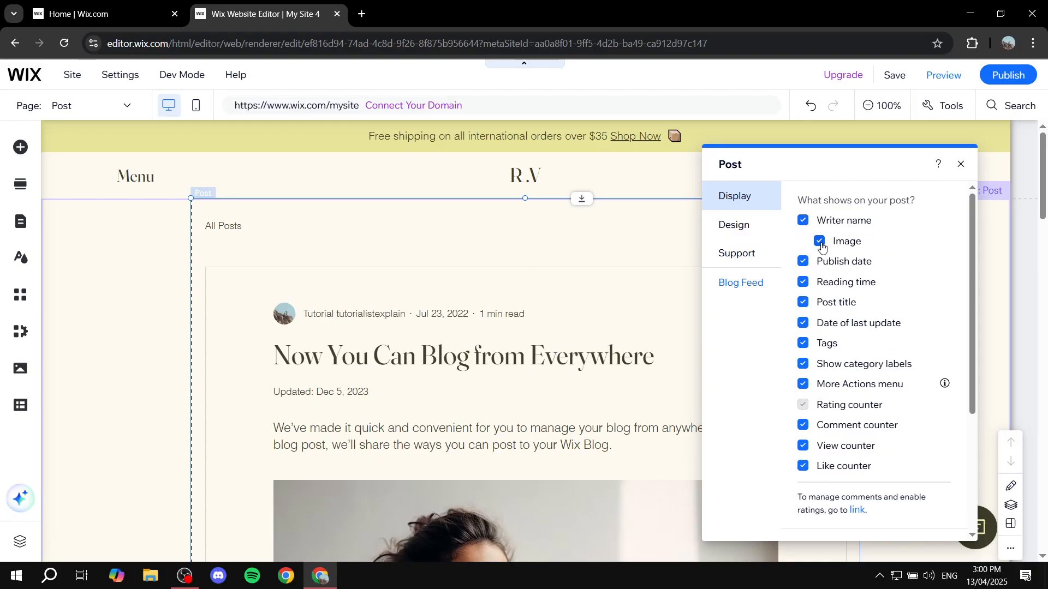
click(820, 242)
click(821, 242)
click(799, 285)
click(803, 283)
Try turning off the post's blog menu, category labels and search box, and turn them back on
scroll(873, 363, down, 5)
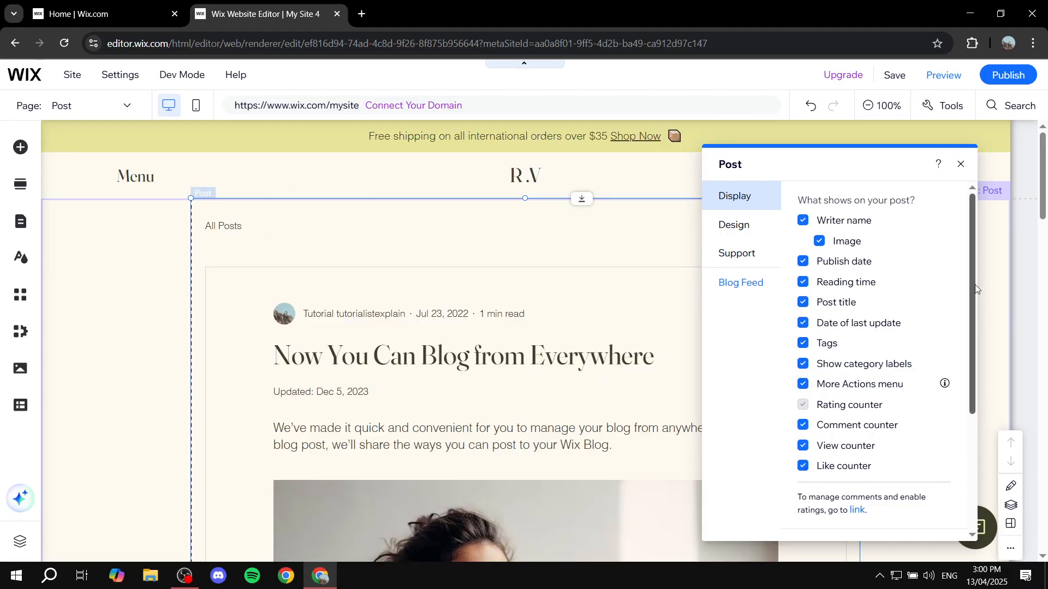
drag(974, 283, 976, 410)
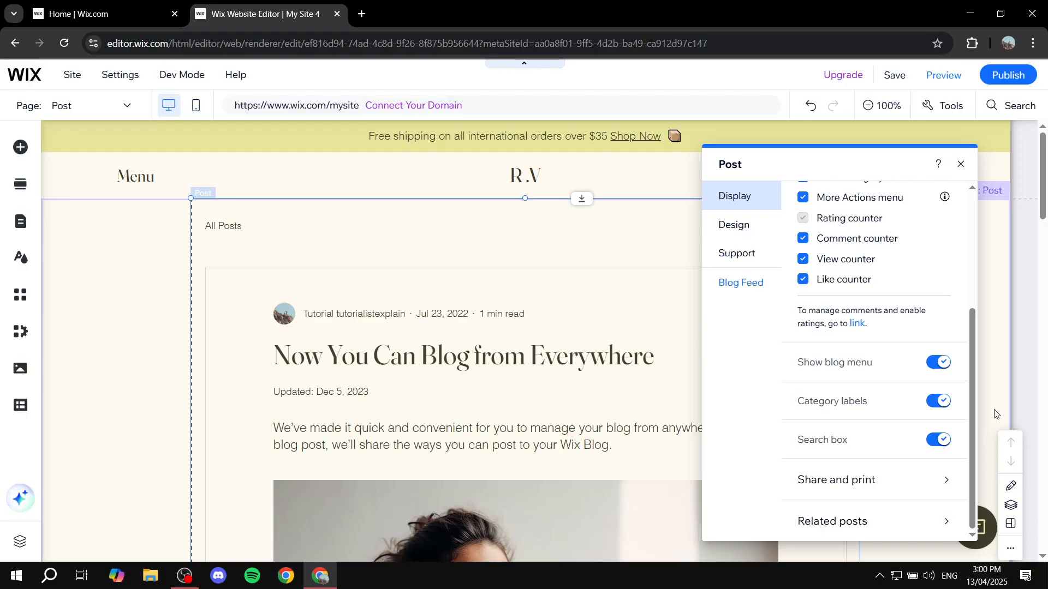
click(941, 369)
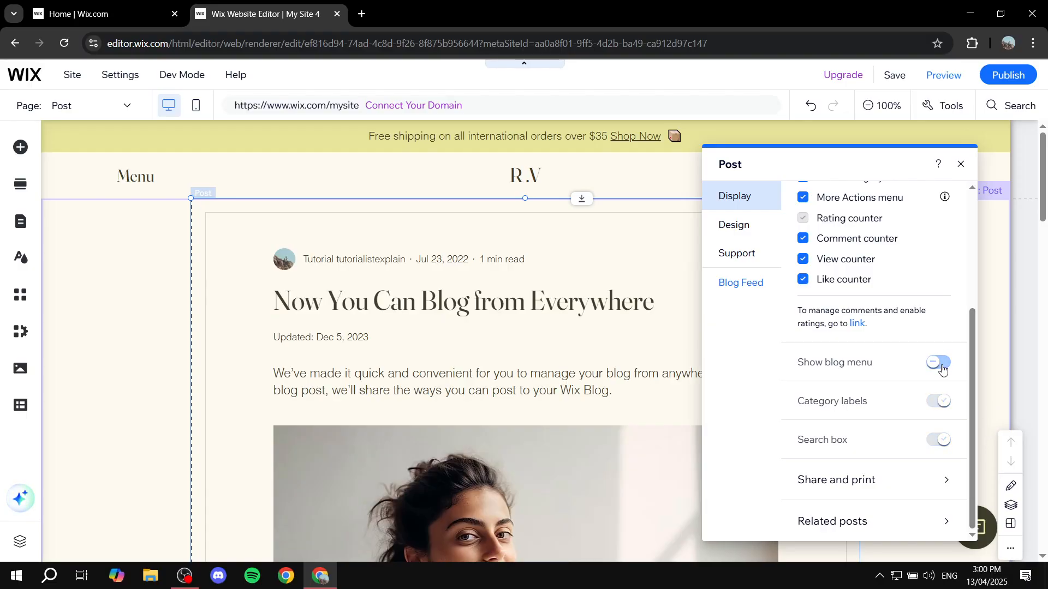
click(941, 368)
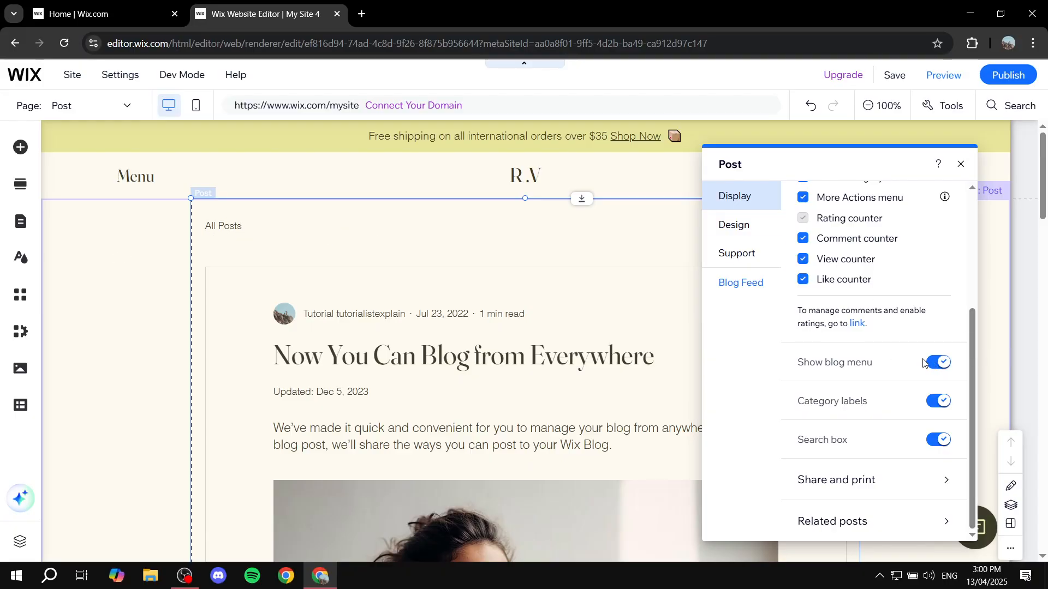
click(935, 404)
click(940, 443)
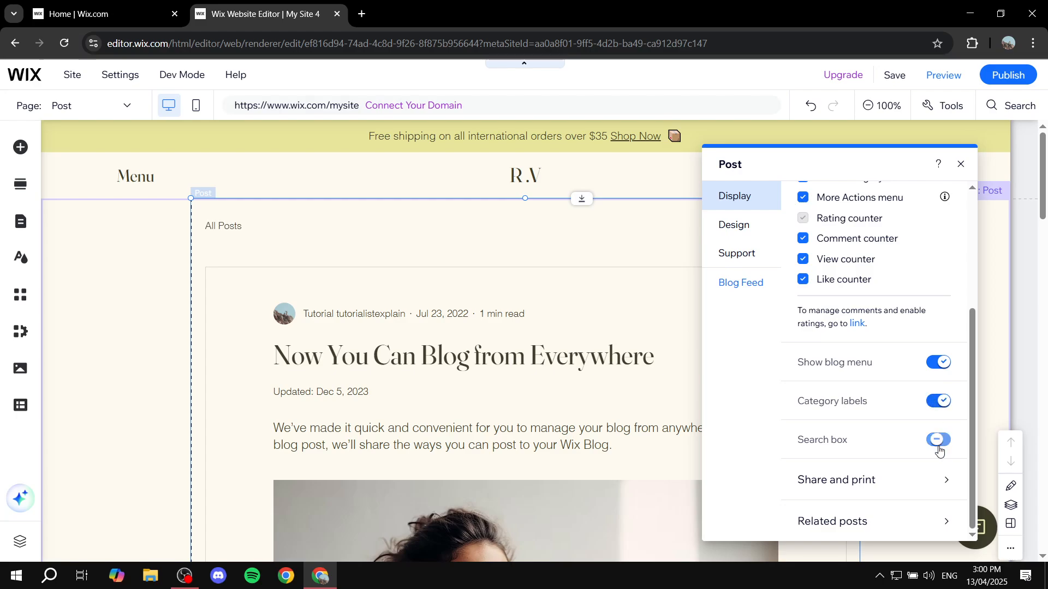
click(935, 438)
scroll(808, 401, down, 6)
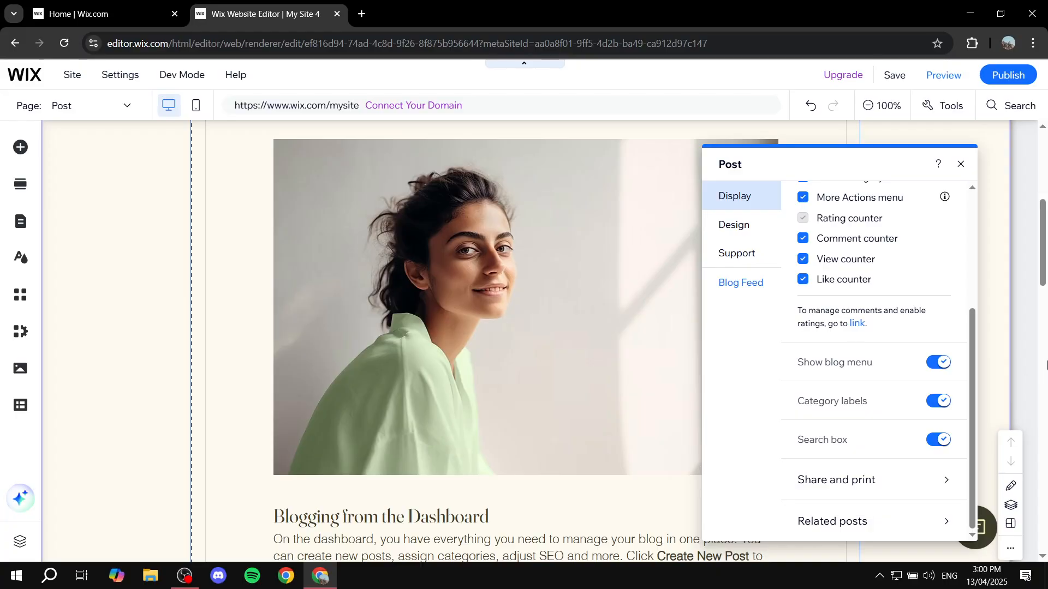
scroll(1015, 377, up, 6)
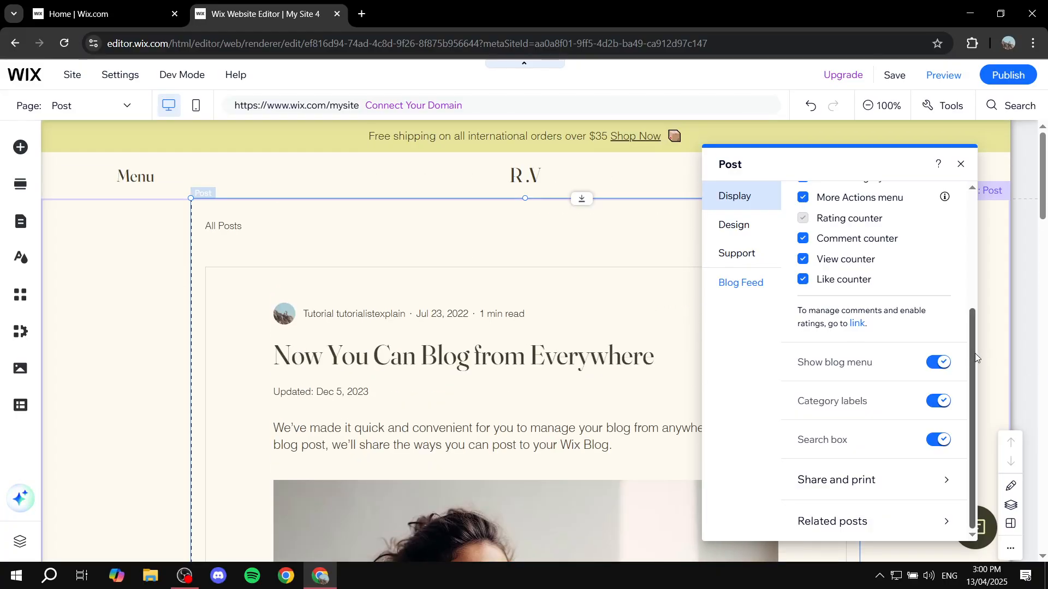
drag(971, 362, 966, 280)
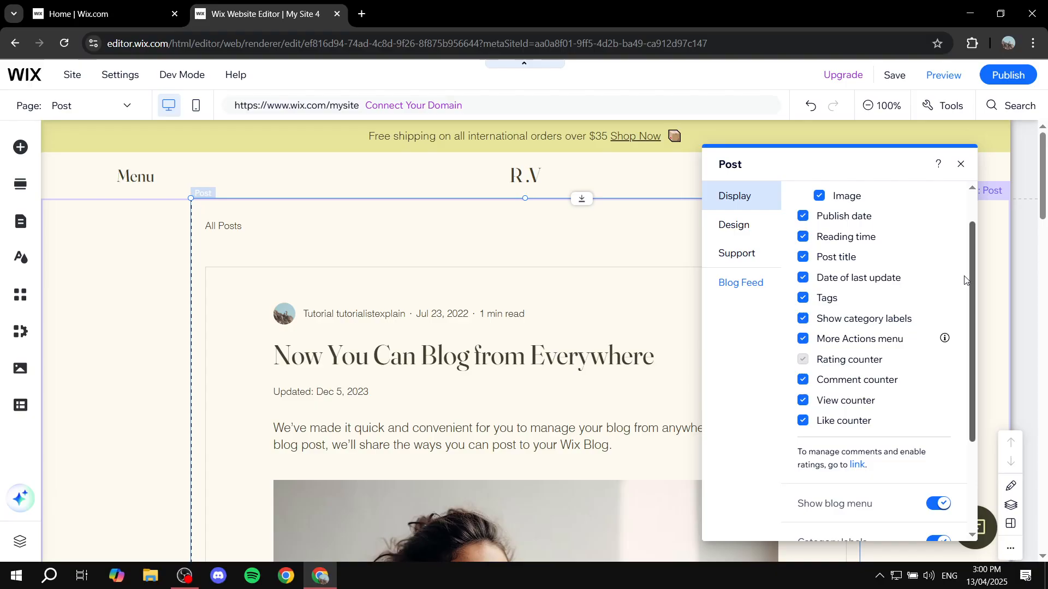
View the Post element's navigation design options for font style, font color and background
click(734, 230)
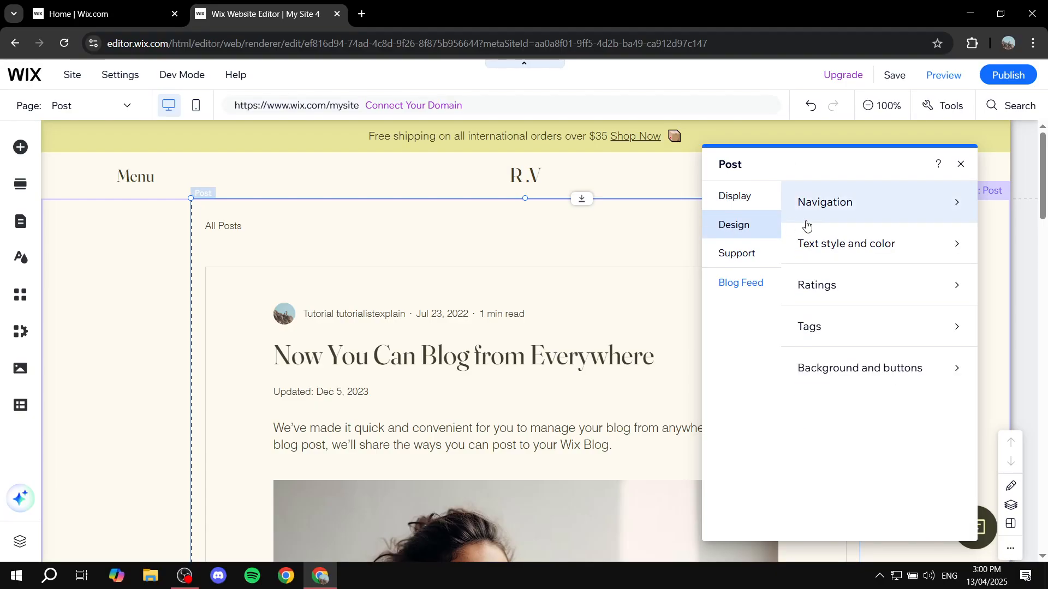
click(865, 203)
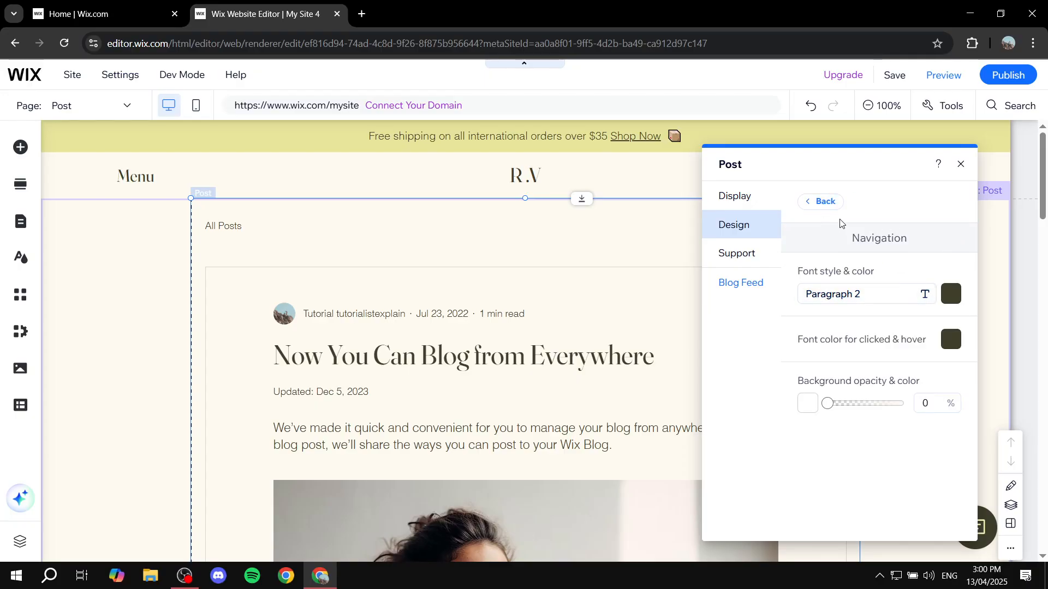
click(816, 202)
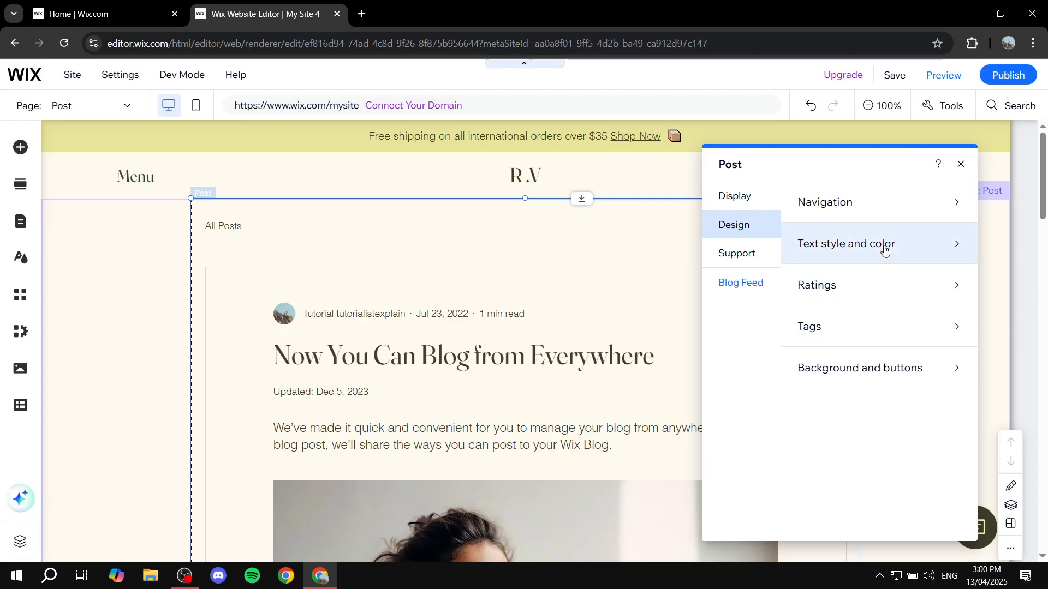
Make the post's paragraph text bold in its text style and color design settings
click(818, 251)
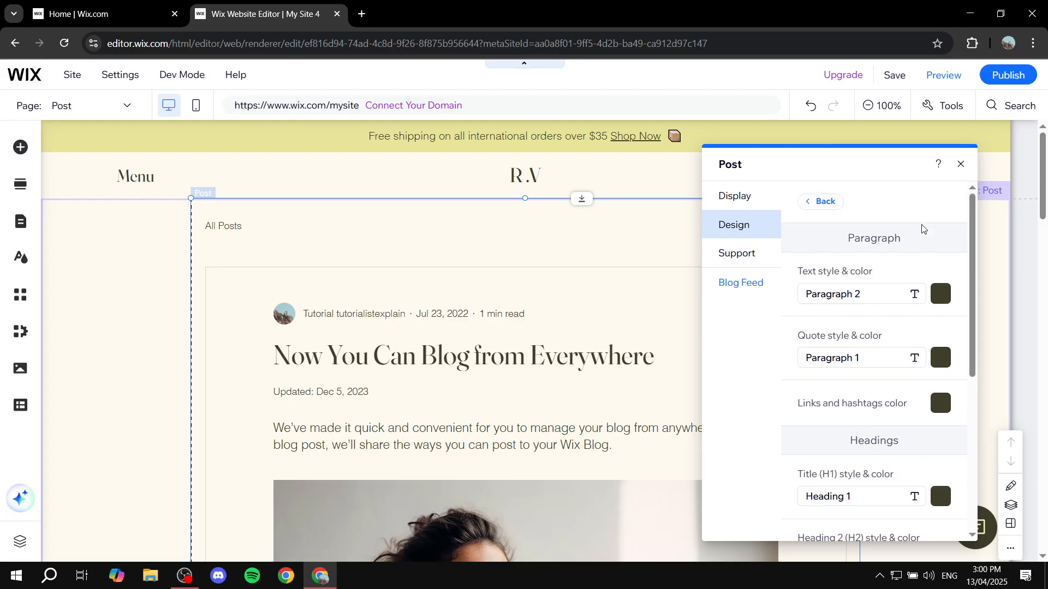
click(865, 298)
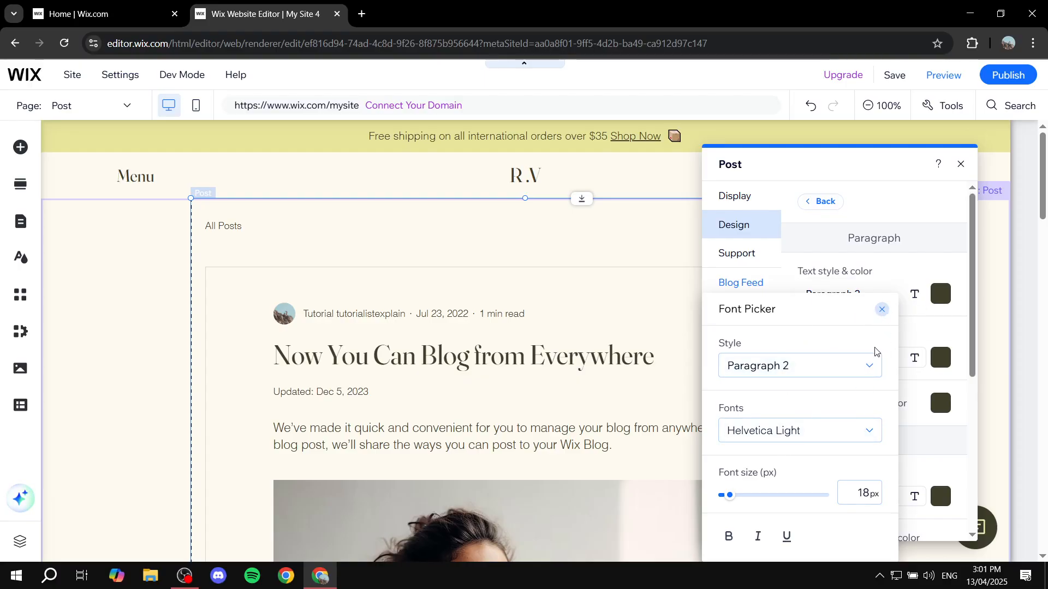
click(881, 311)
click(866, 304)
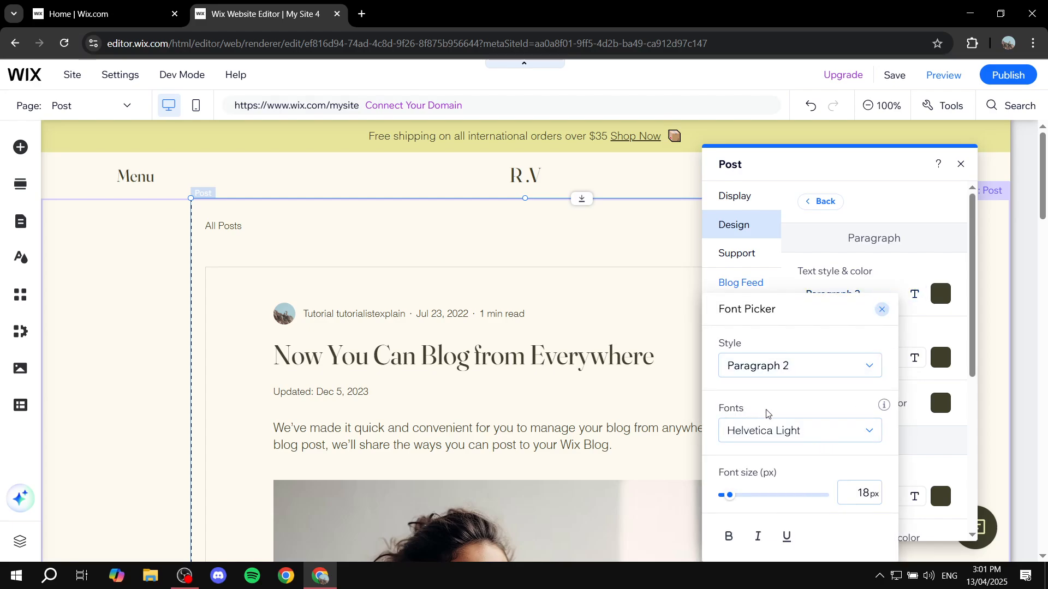
click(789, 432)
click(813, 432)
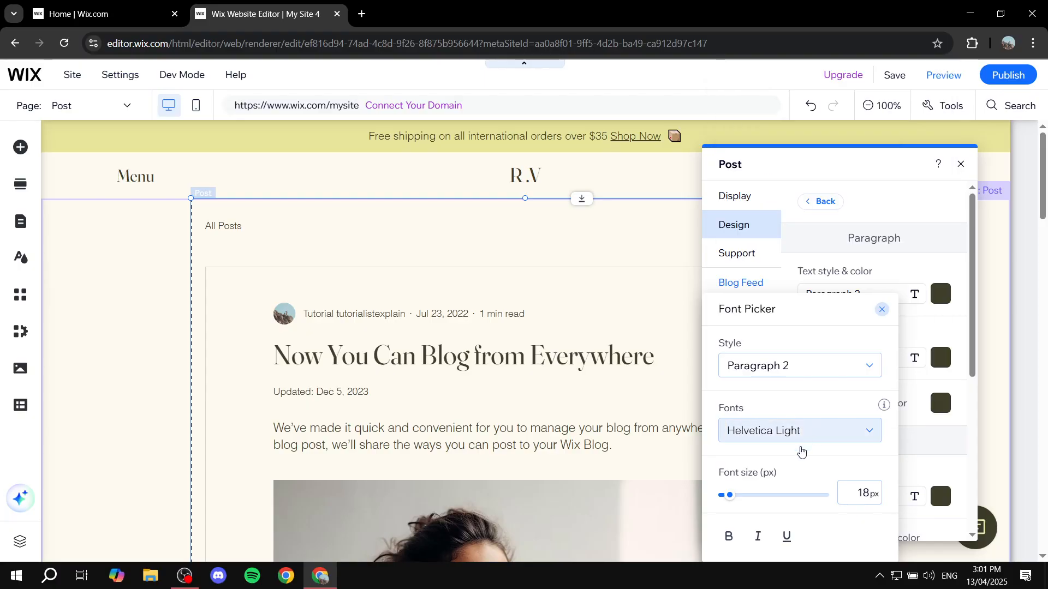
click(730, 538)
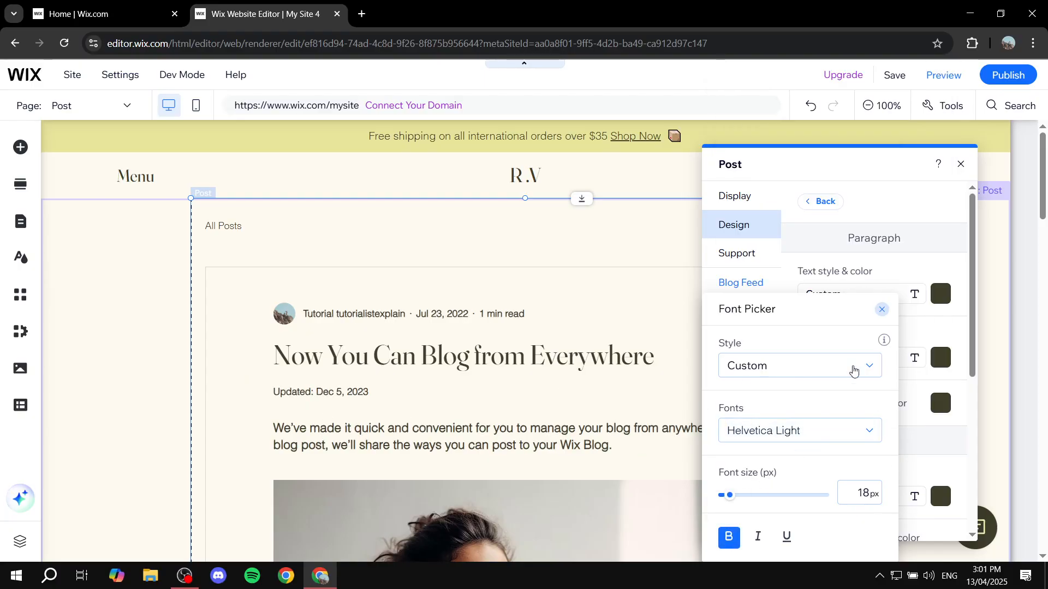
scroll(822, 369, down, 2)
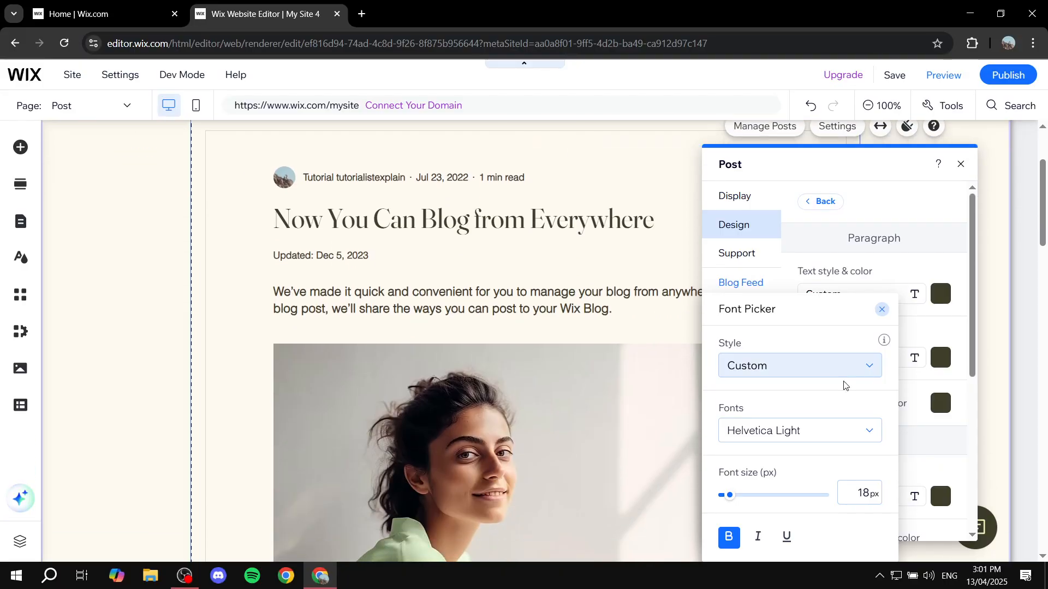
scroll(819, 352, up, 2)
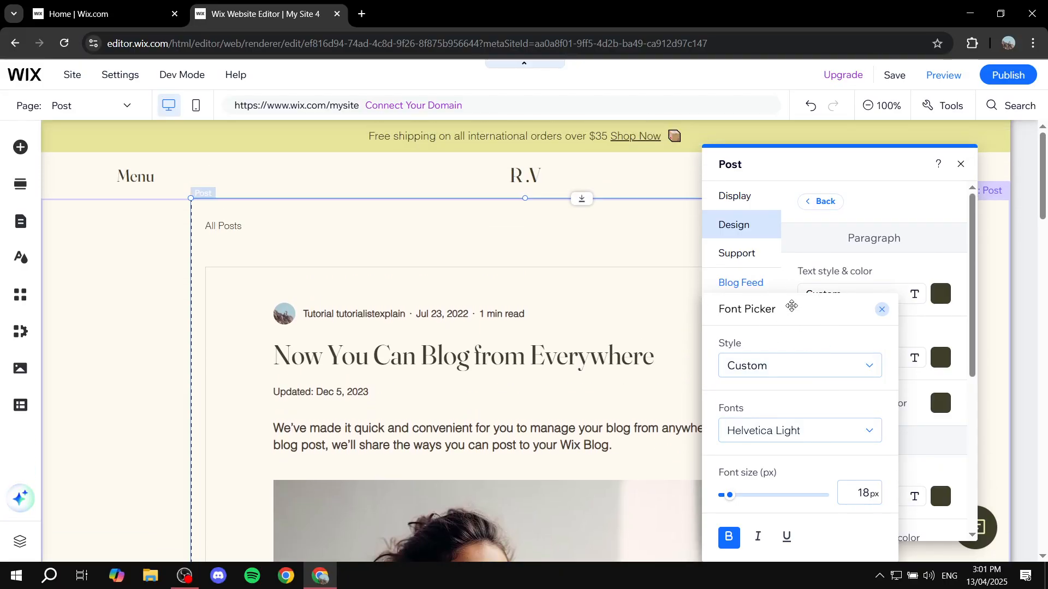
drag(795, 312, 789, 255)
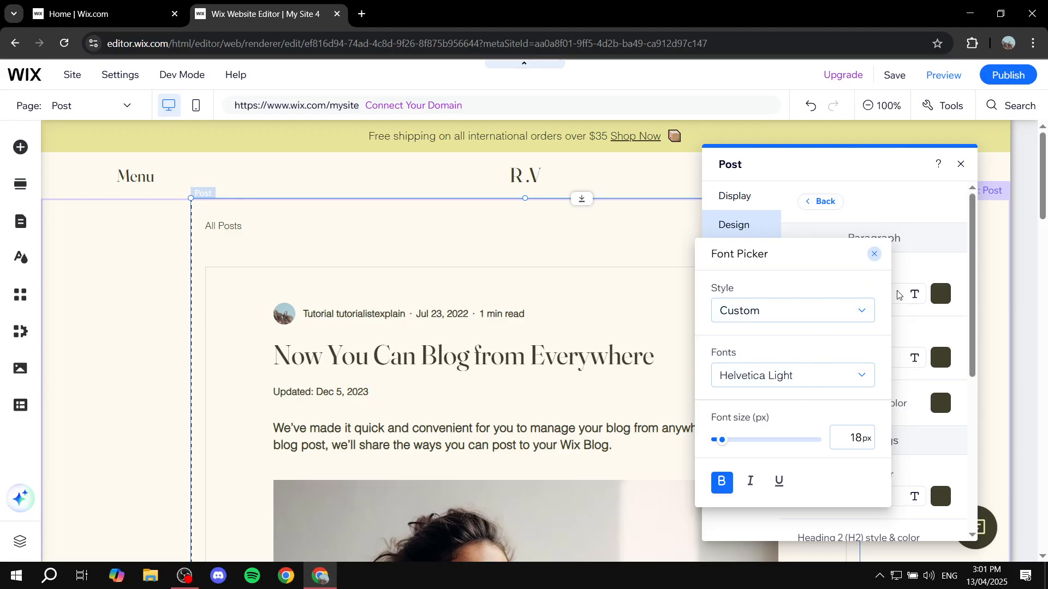
click(874, 255)
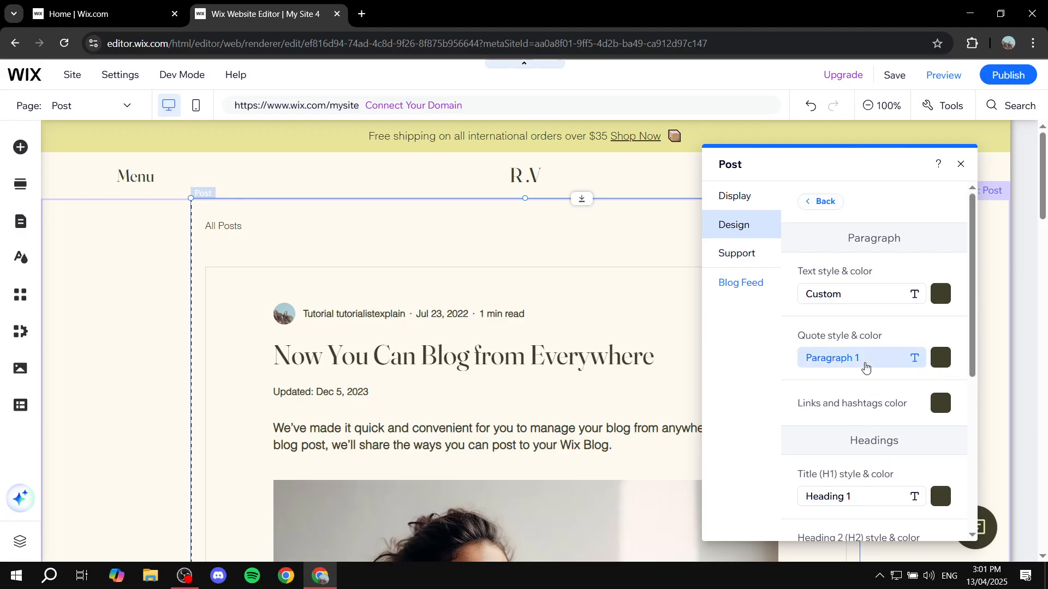
Look through the post's quote and heading style options and close the Post settings
click(866, 368)
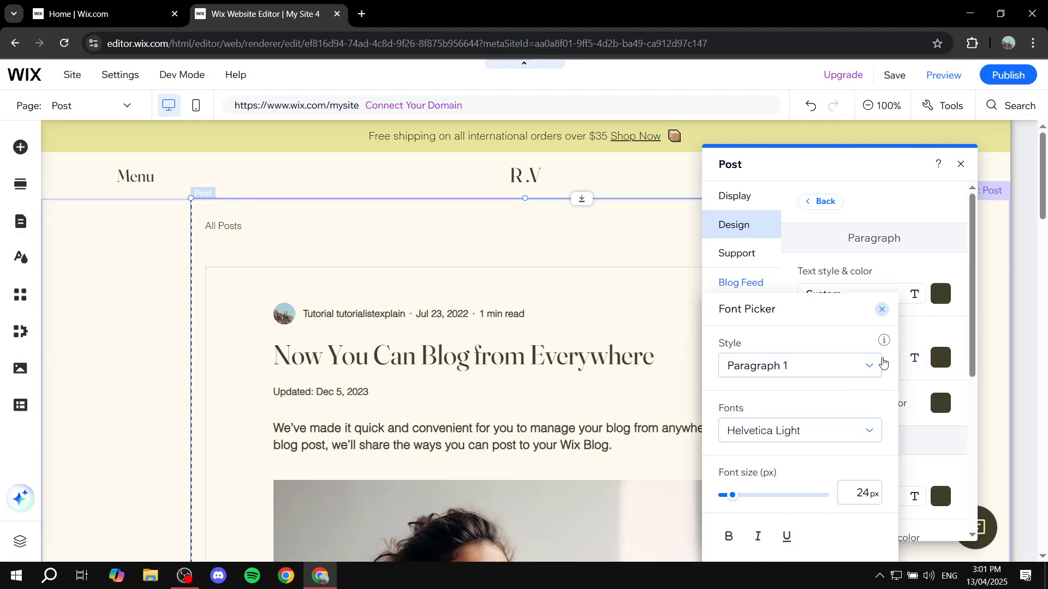
click(883, 310)
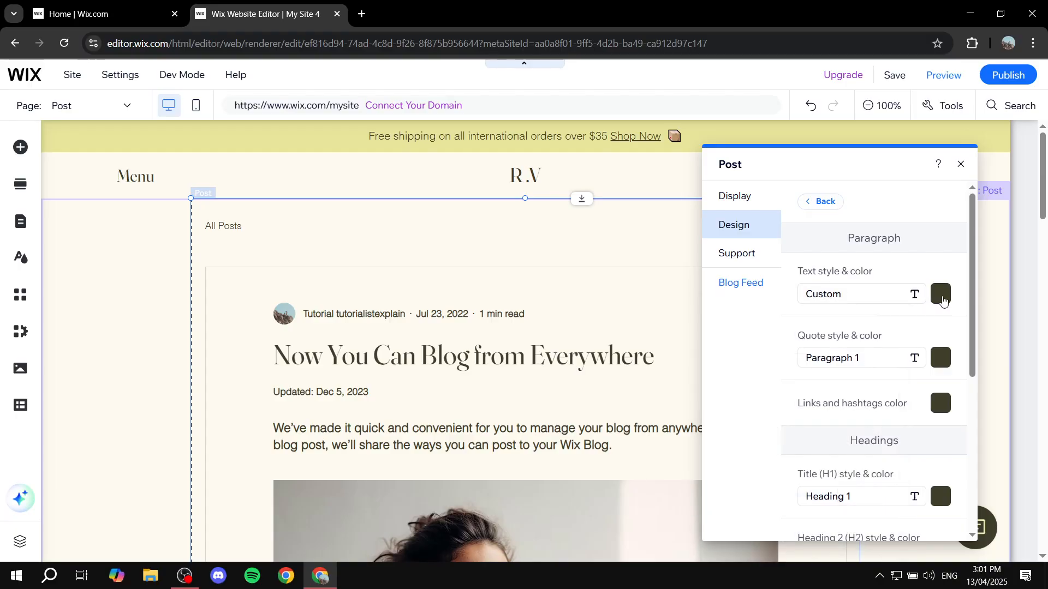
scroll(903, 358, down, 5)
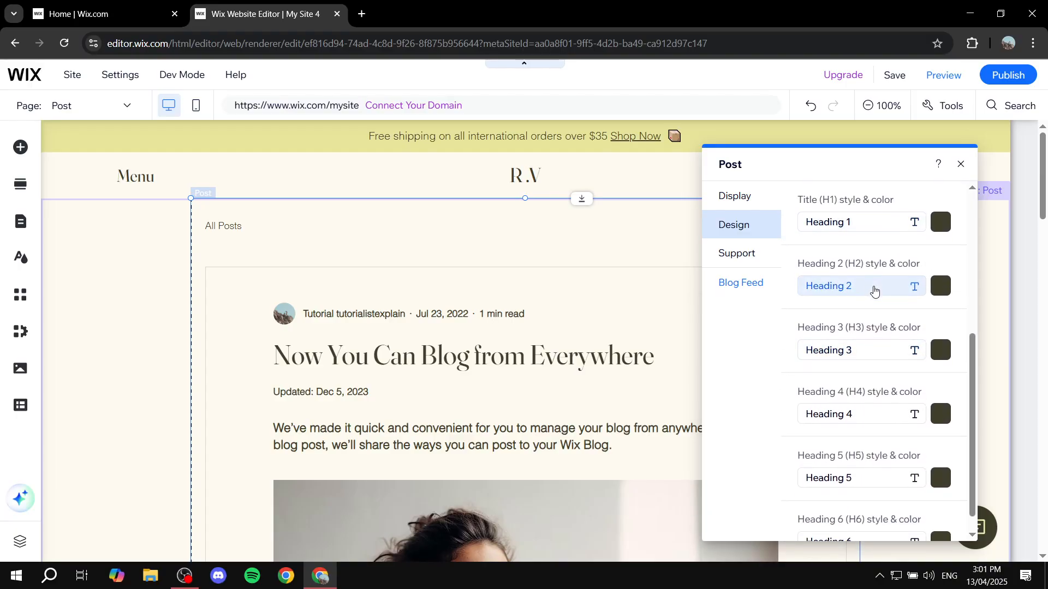
scroll(878, 281, down, 1)
scroll(900, 257, up, 5)
click(962, 164)
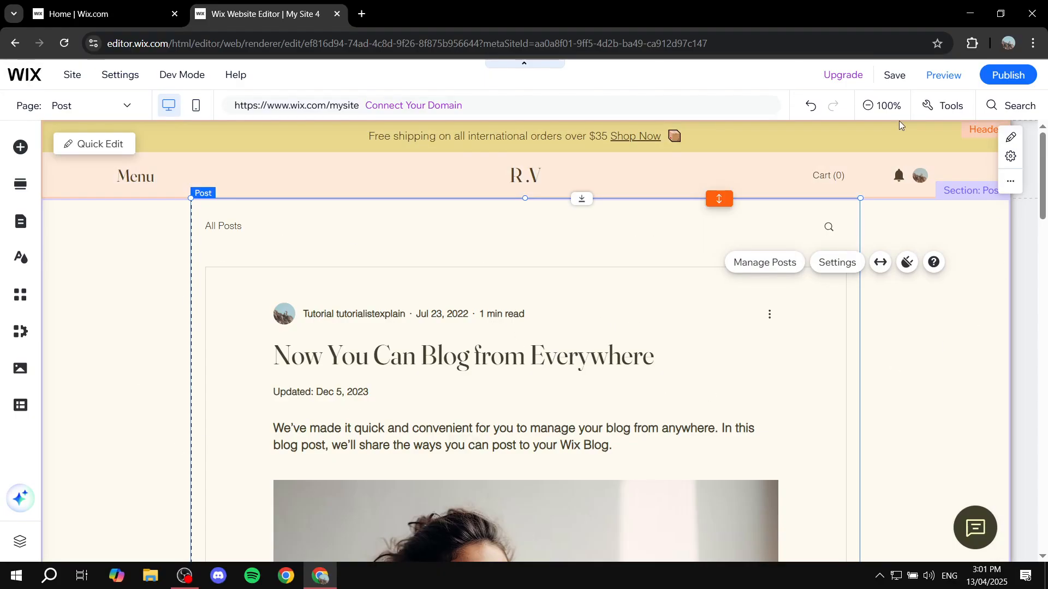
Start saving the site, dismiss the domain choice and close the website editor's browser tab
click(895, 75)
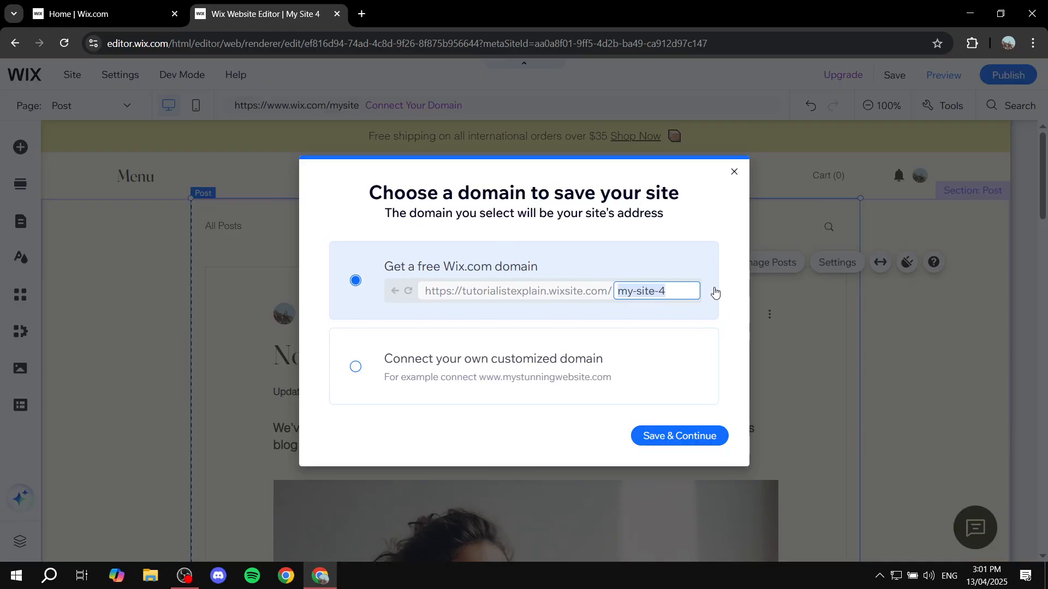
click(734, 172)
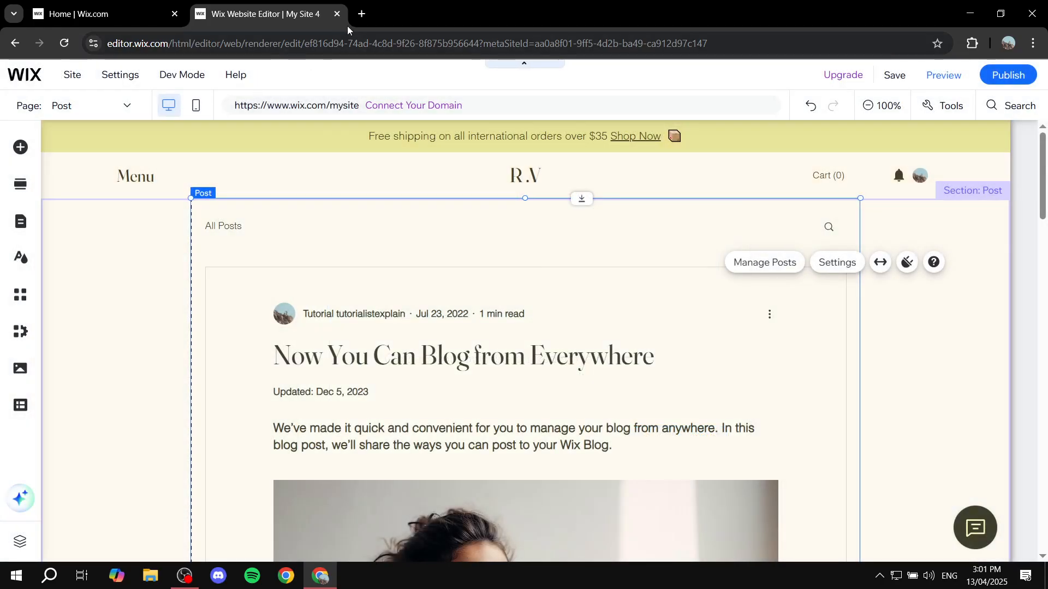
click(338, 14)
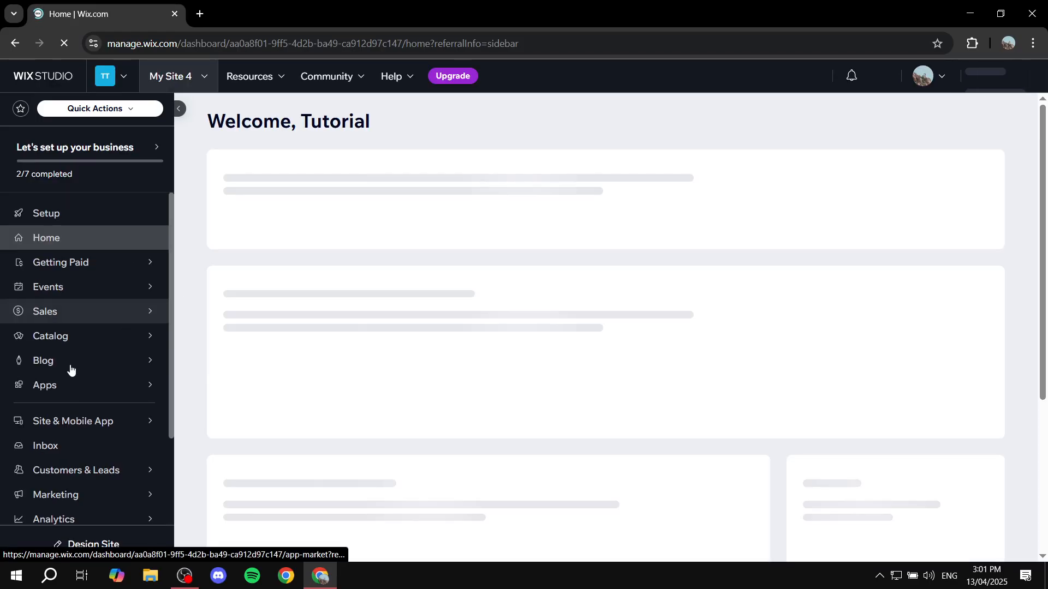
Open the blog's Posts page in the site dashboard and start creating a new post
mouse_move(122, 367)
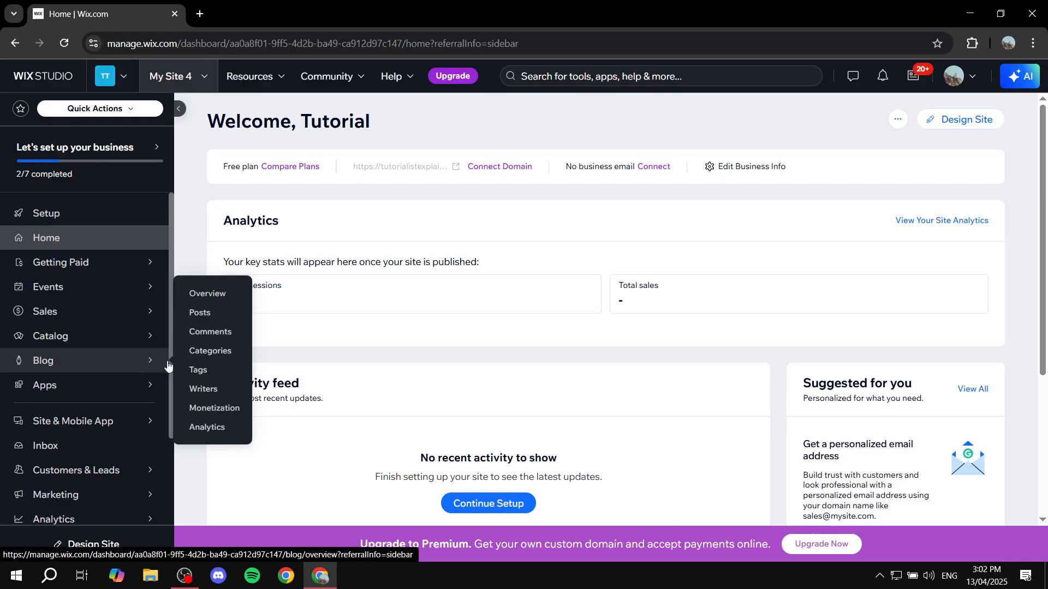
click(200, 312)
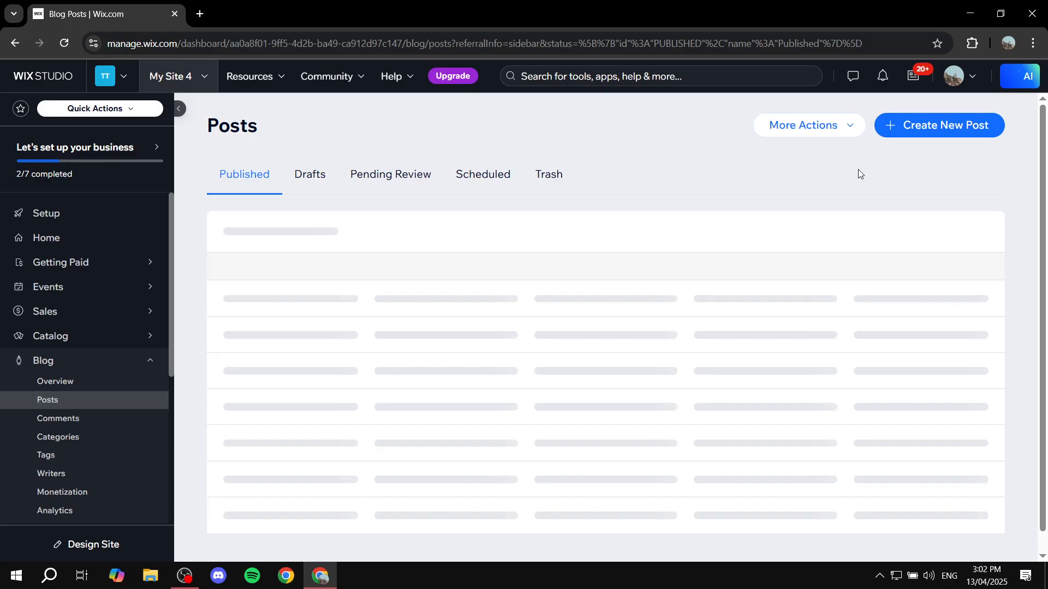
click(941, 126)
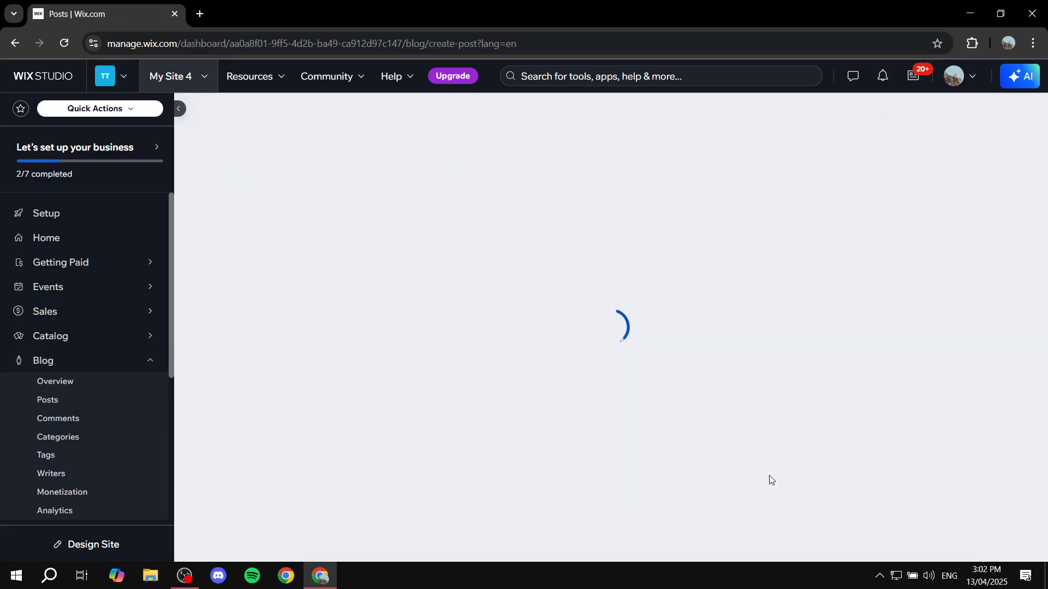